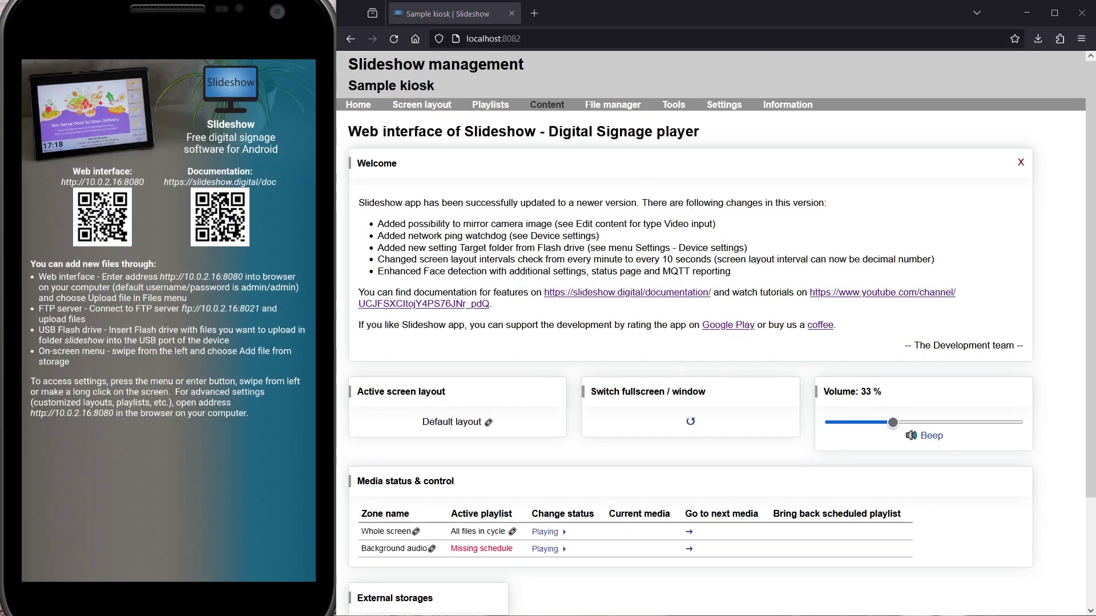
Upload the three menu images and link home.jpg's Drink menu label to drinks.jpg
{"action": "left_click", "coordinate": [624, 109]}
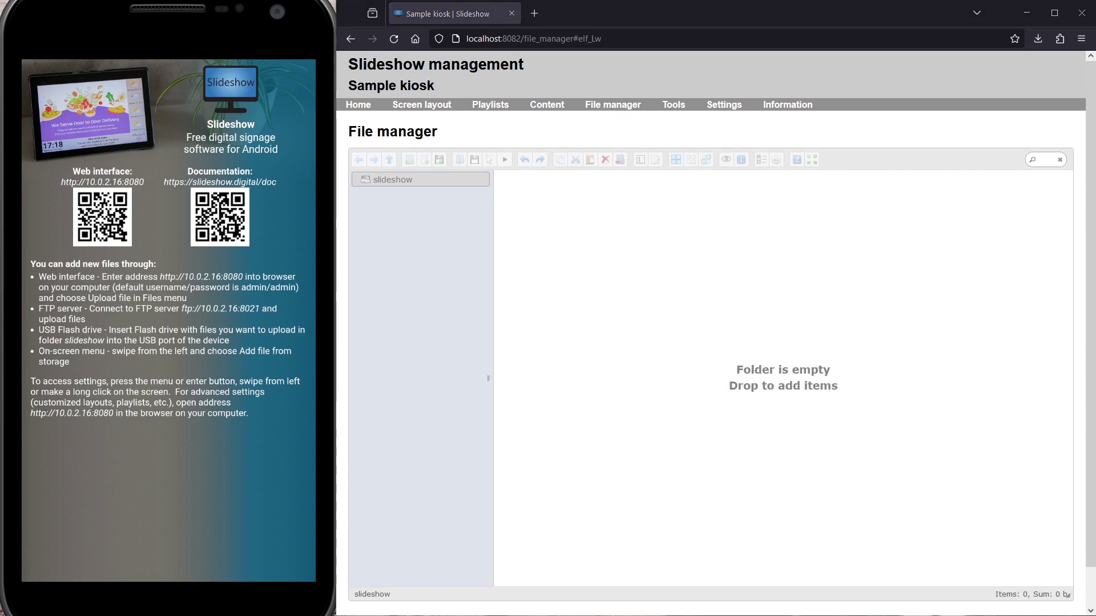
{"action": "left_click_drag", "start_coordinate": [1073, 342], "coordinate": [807, 262]}
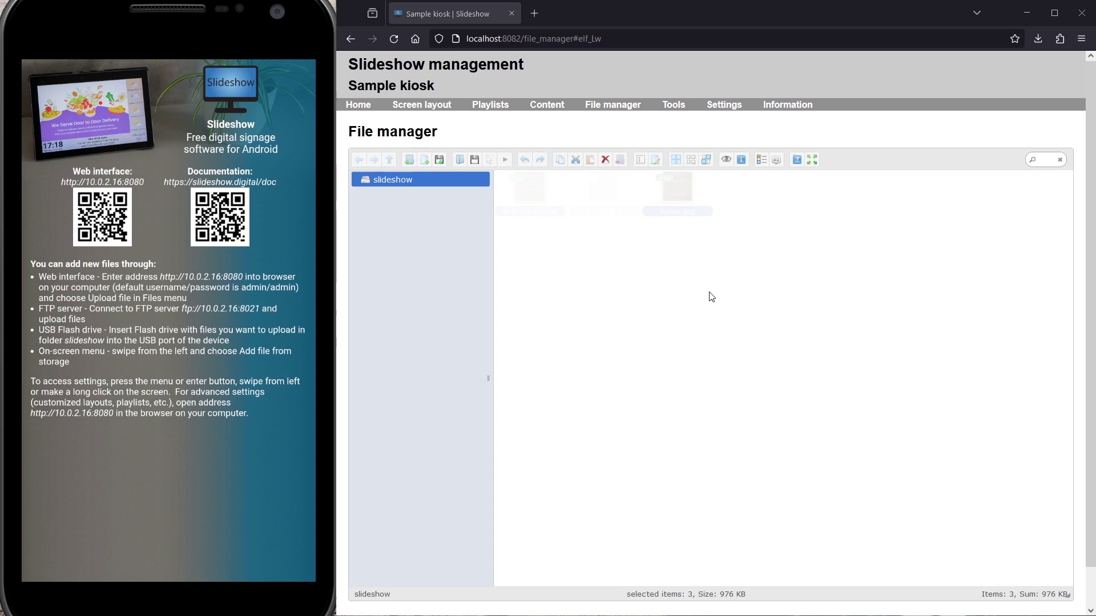
{"action": "right_click", "coordinate": [681, 188]}
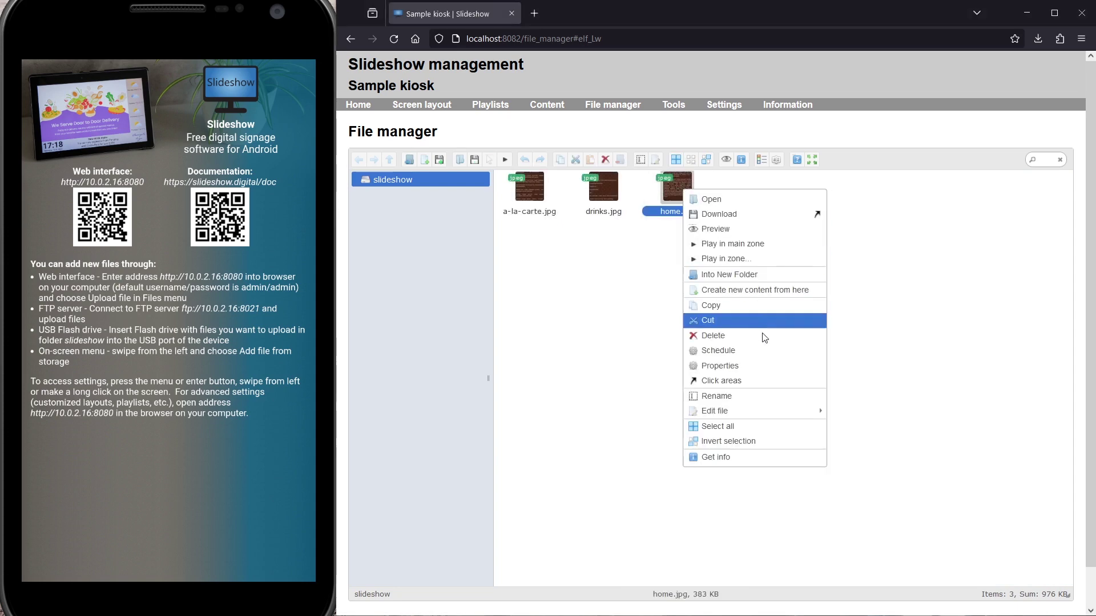
{"action": "left_click", "coordinate": [770, 380]}
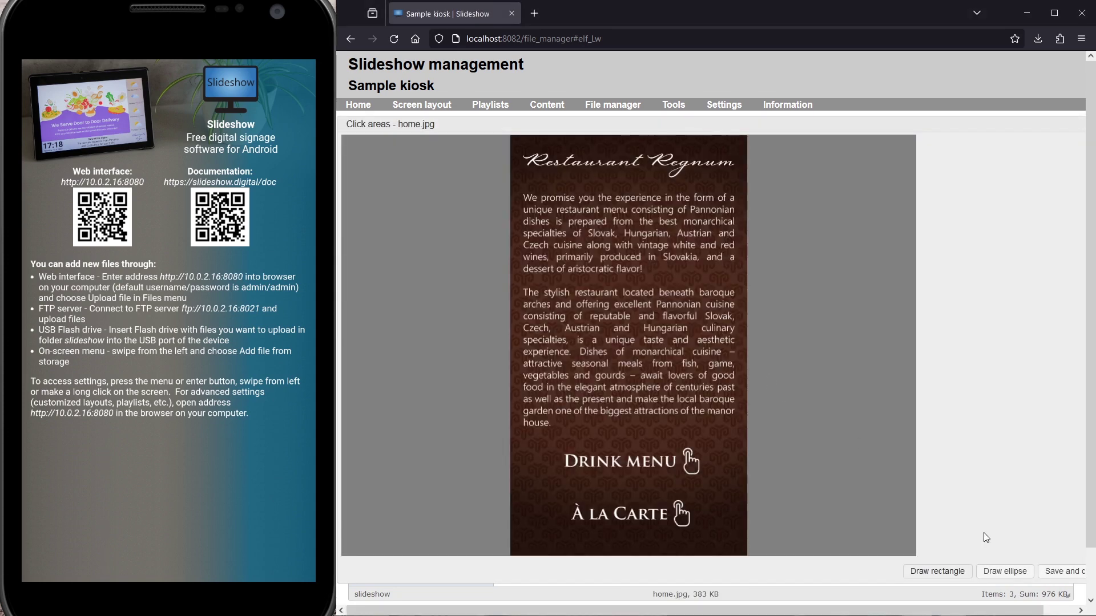
{"action": "left_click", "coordinate": [944, 573]}
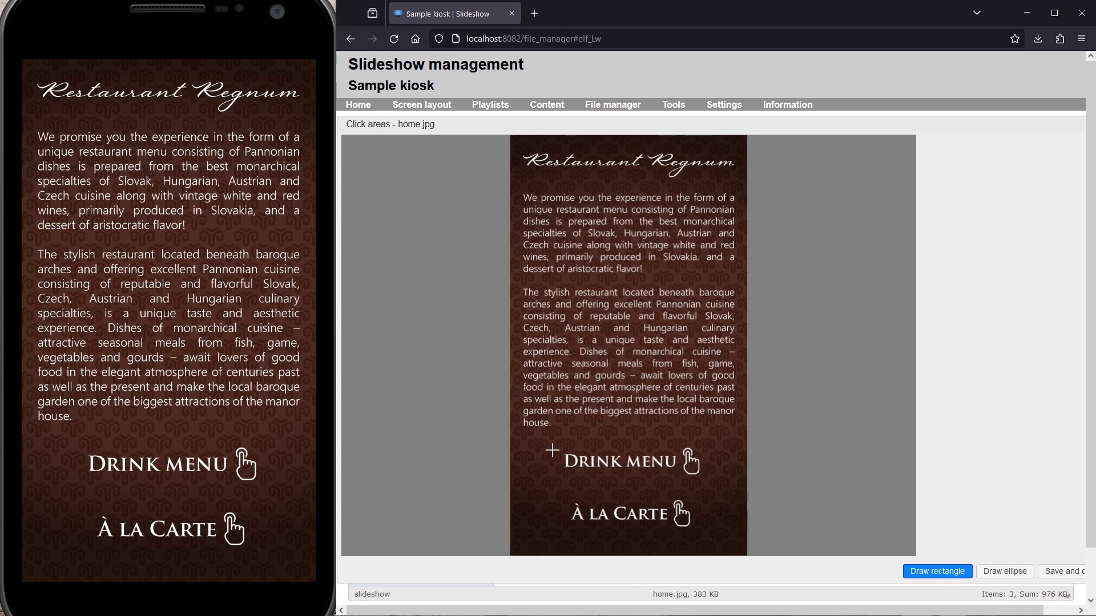
{"action": "left_click_drag", "start_coordinate": [549, 440], "coordinate": [713, 485]}
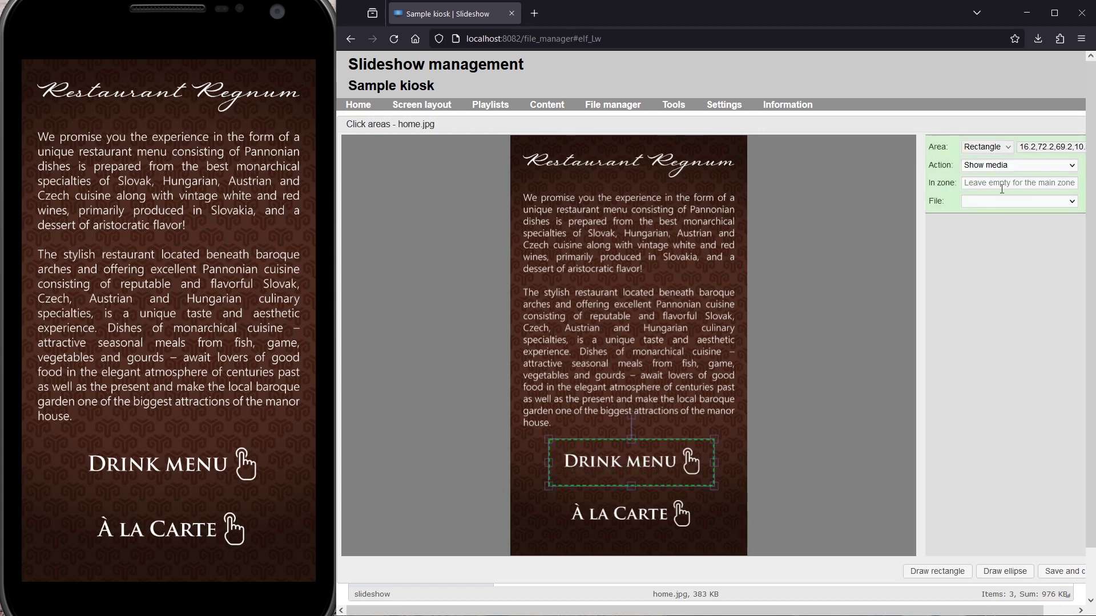
{"action": "left_click", "coordinate": [1019, 201]}
{"action": "left_click", "coordinate": [984, 234]}
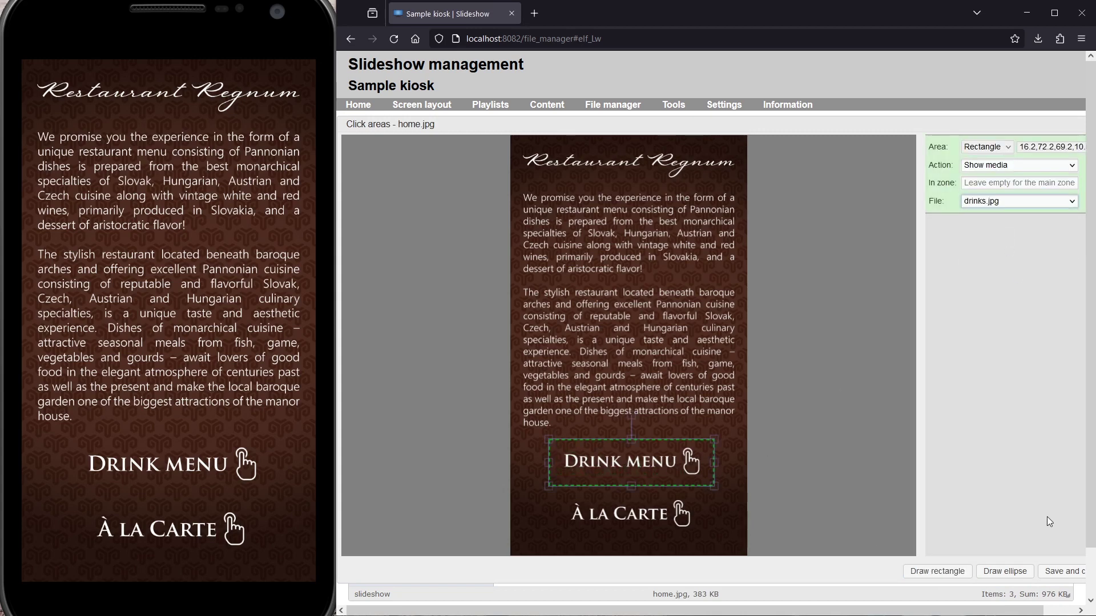
{"action": "left_click", "coordinate": [1065, 574]}
Add a second click area on home.jpg linking the À la Carte label to a-la-carte.jpg
{"action": "right_click", "coordinate": [668, 188]}
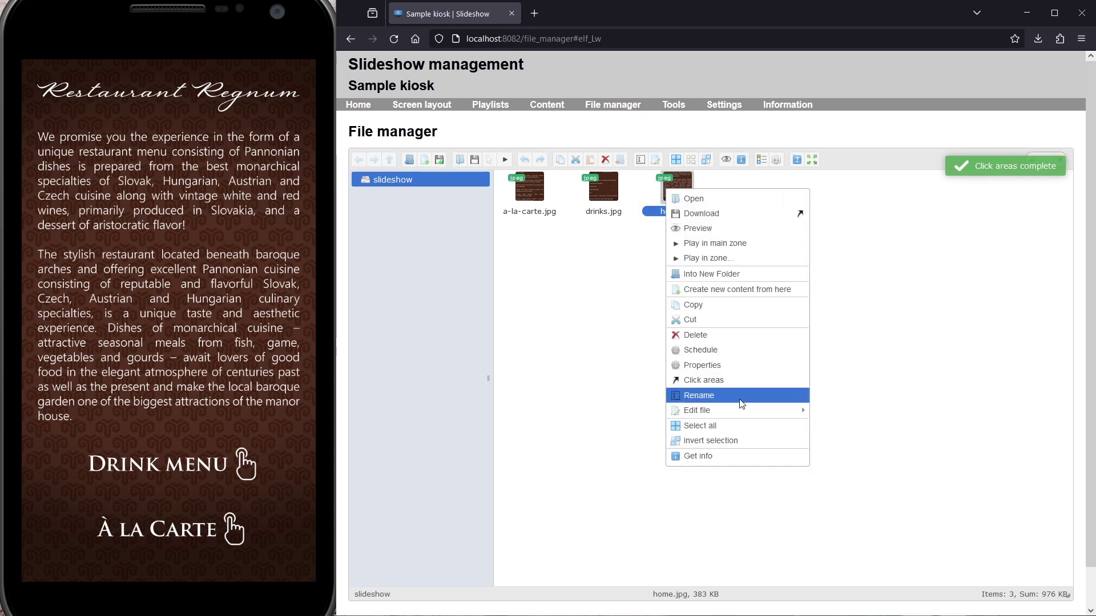
{"action": "left_click", "coordinate": [742, 382]}
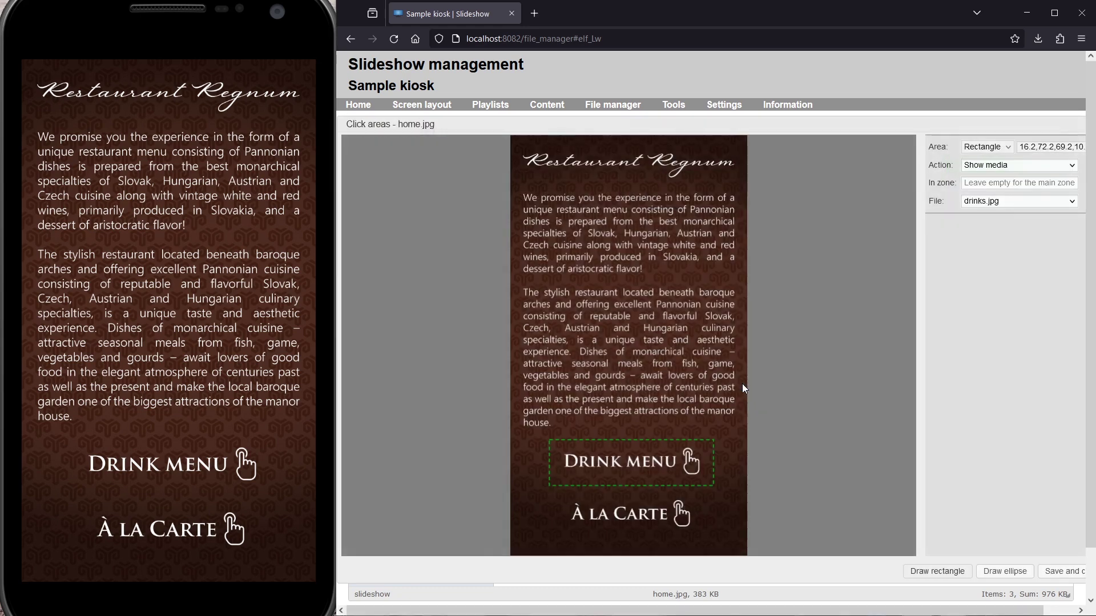
{"action": "left_click", "coordinate": [954, 573]}
{"action": "left_click_drag", "start_coordinate": [558, 492], "coordinate": [697, 532]}
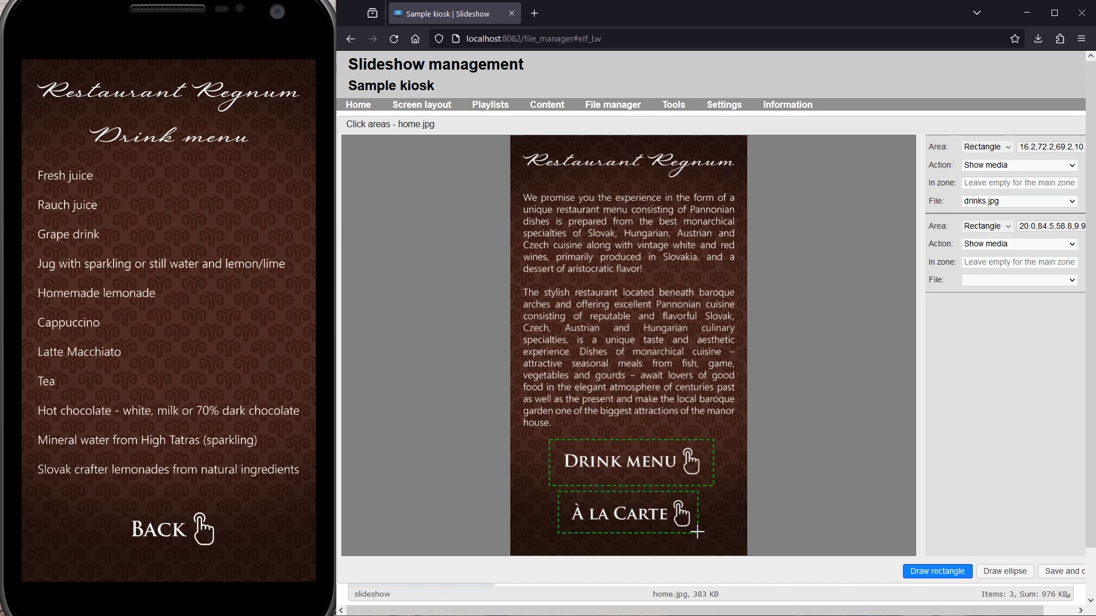
{"action": "left_click", "coordinate": [1018, 280]}
{"action": "left_click", "coordinate": [987, 292]}
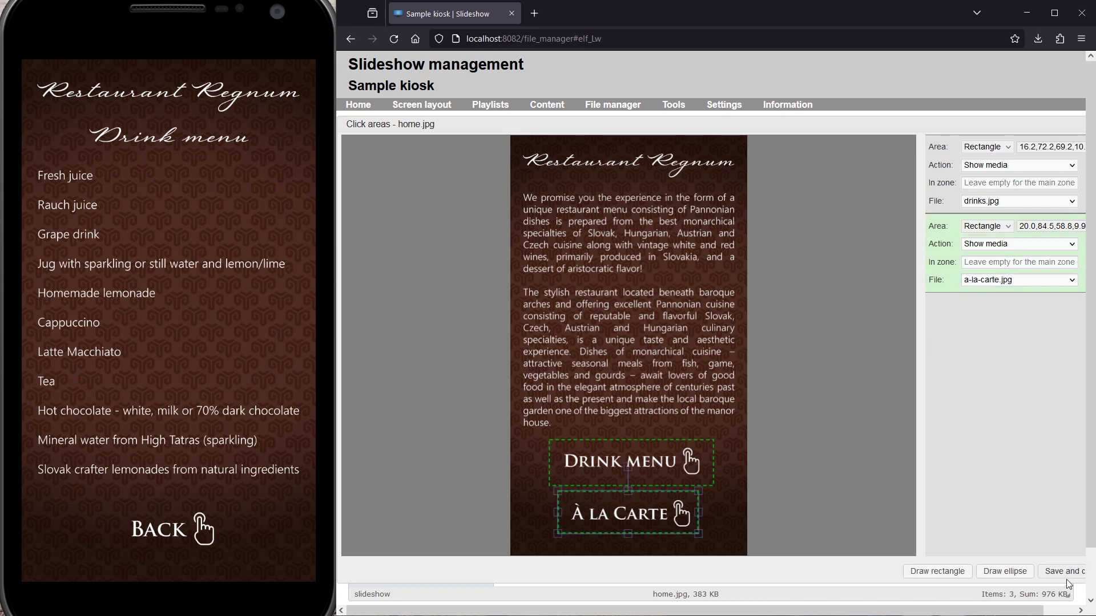
{"action": "left_click", "coordinate": [1065, 573]}
Make the BACK label on drinks.jpg a click area linking to home.jpg
{"action": "right_click", "coordinate": [605, 180]}
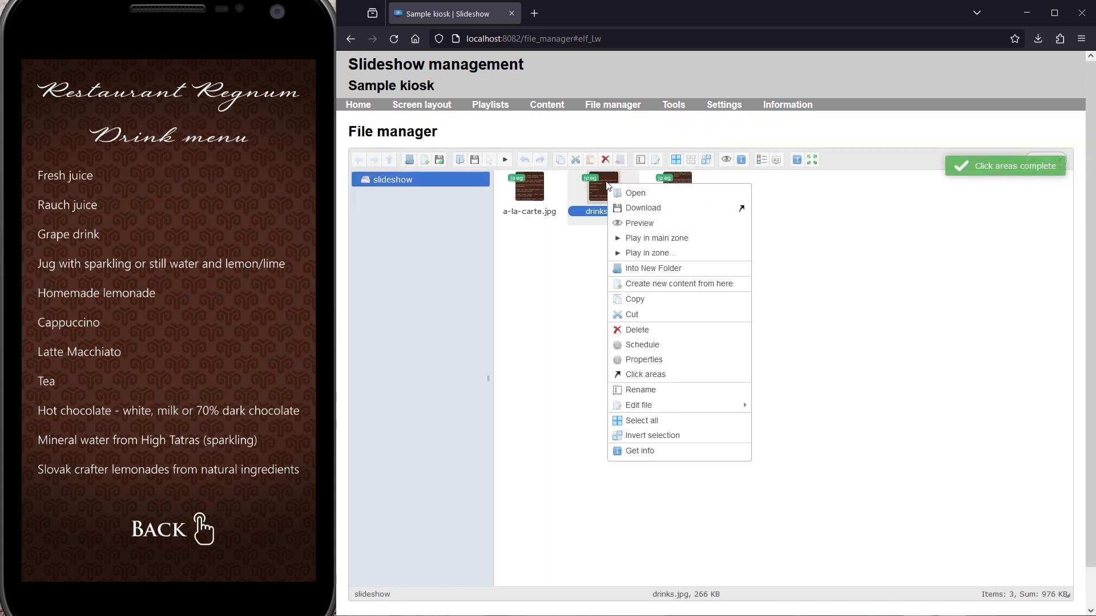
{"action": "left_click", "coordinate": [679, 374]}
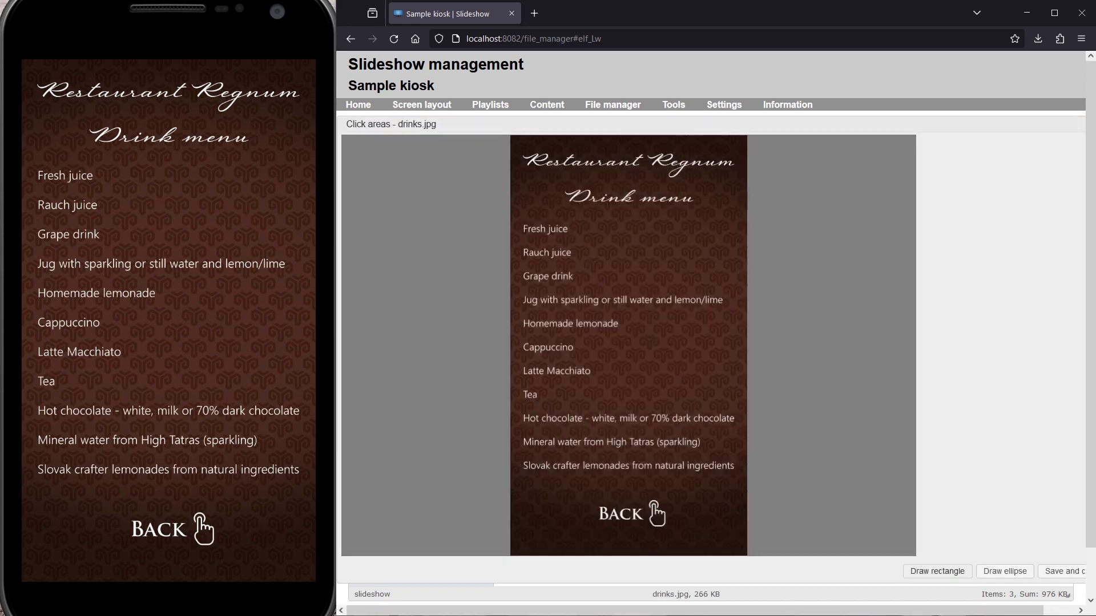
{"action": "left_click", "coordinate": [957, 573]}
{"action": "left_click_drag", "start_coordinate": [583, 489], "coordinate": [679, 535]}
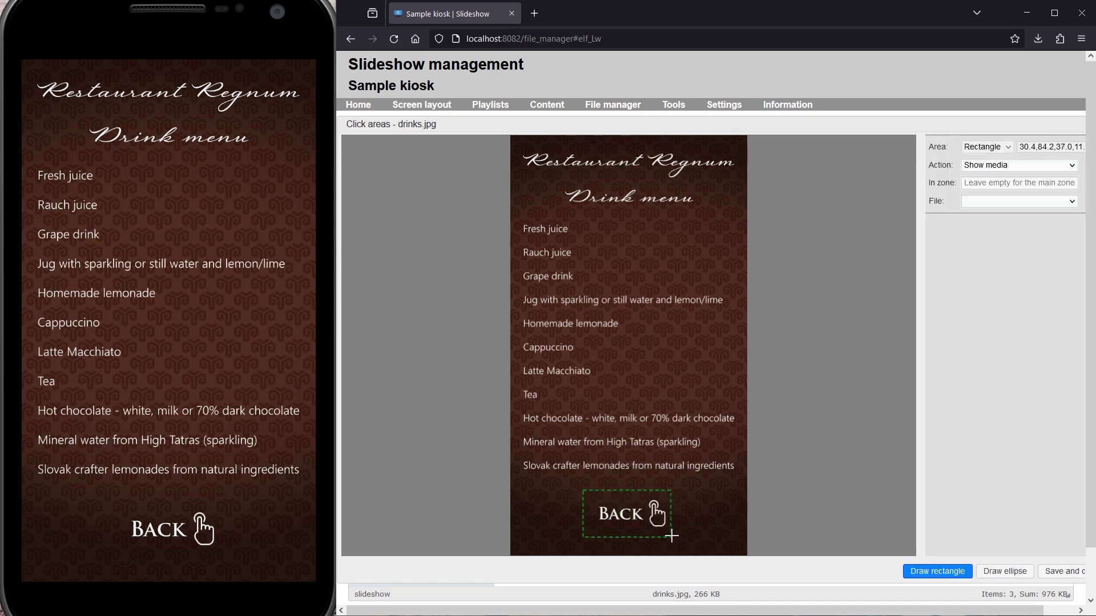
{"action": "left_click", "coordinate": [970, 201]}
{"action": "left_click", "coordinate": [988, 246]}
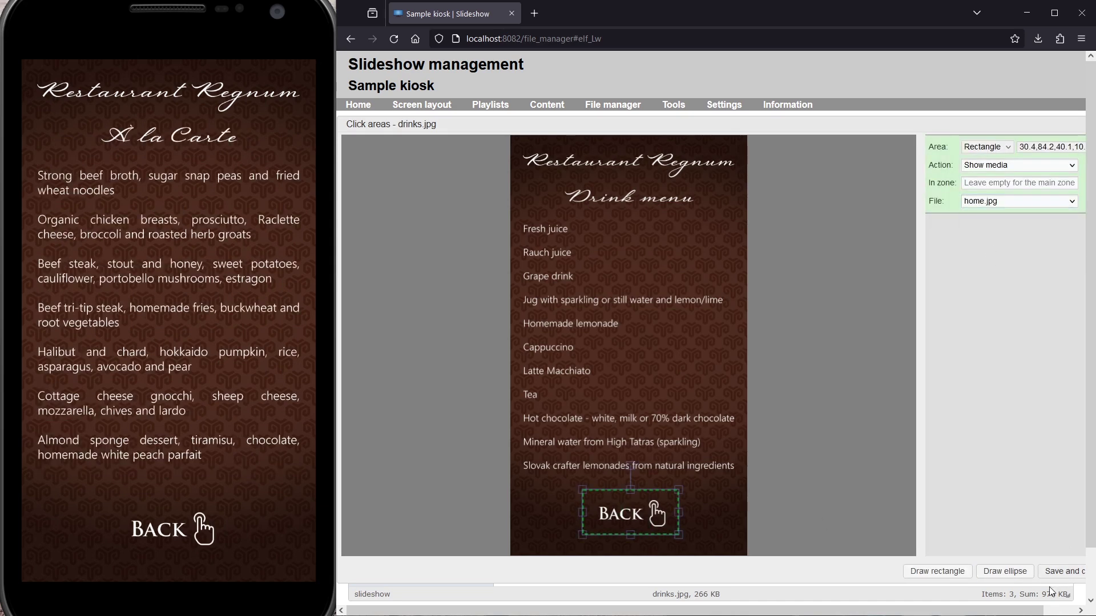
{"action": "left_click", "coordinate": [1063, 572]}
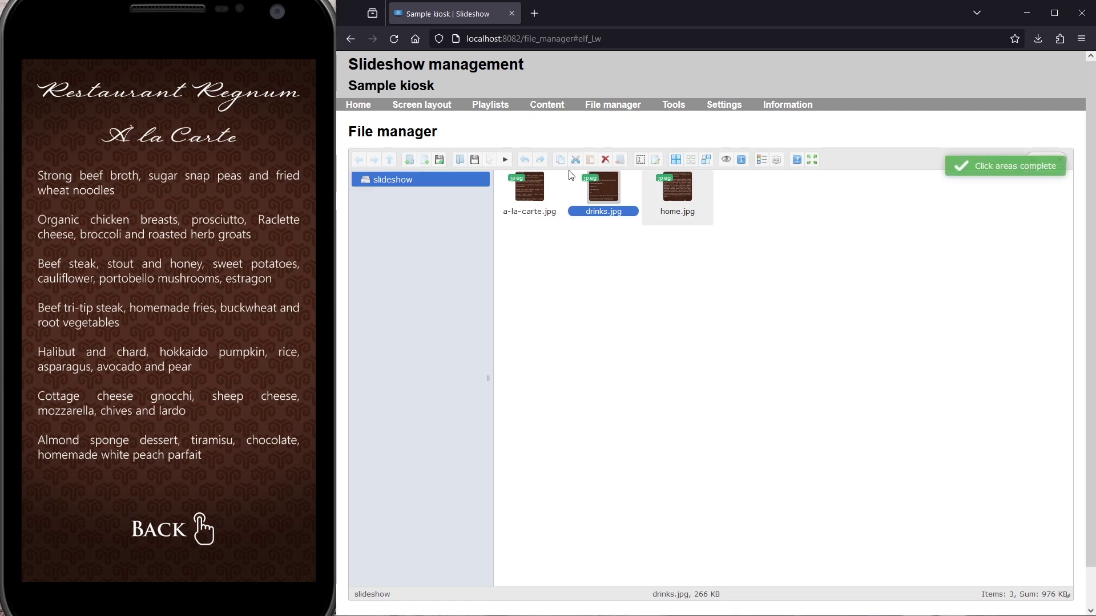
Make the BACK label on a-la-carte.jpg a click area linking to home.jpg
{"action": "right_click", "coordinate": [539, 187]}
{"action": "left_click", "coordinate": [616, 381]}
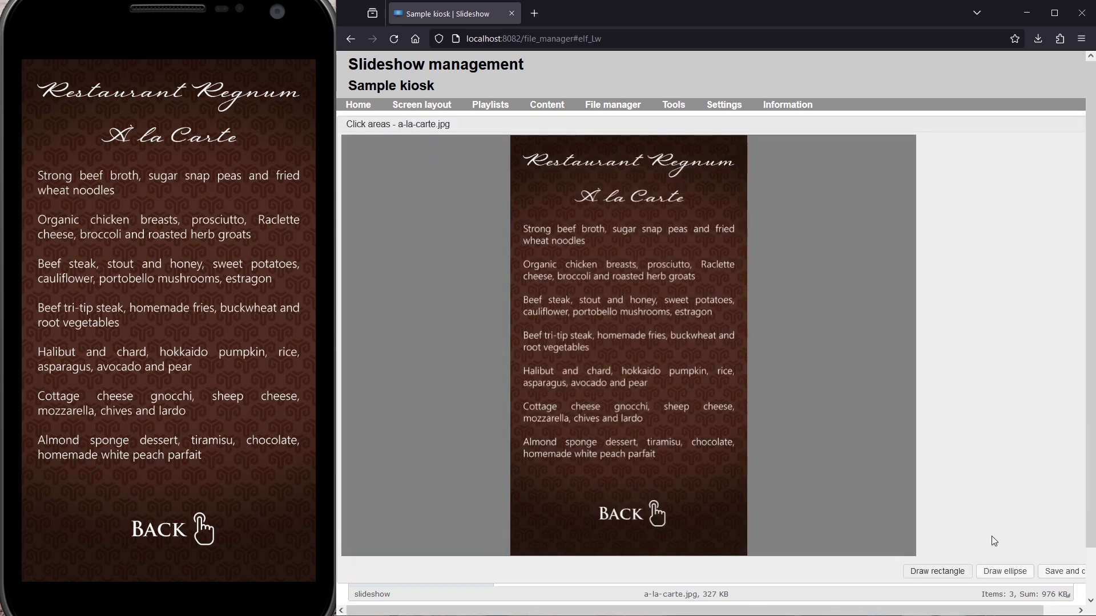
{"action": "left_click_drag", "start_coordinate": [584, 494], "coordinate": [679, 537]}
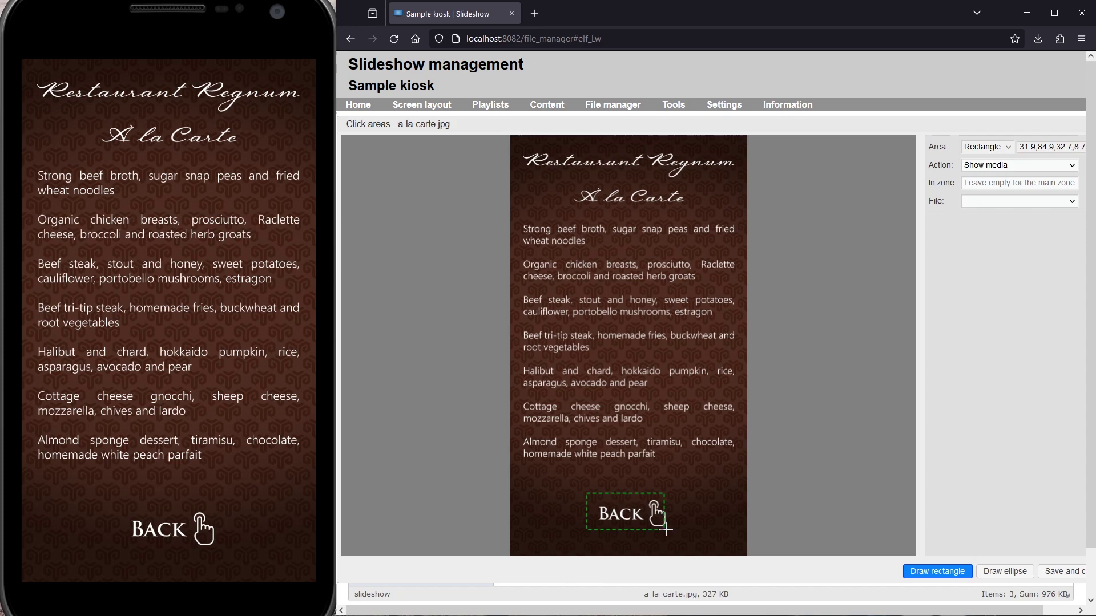
{"action": "left_click", "coordinate": [1019, 201]}
{"action": "left_click", "coordinate": [998, 247]}
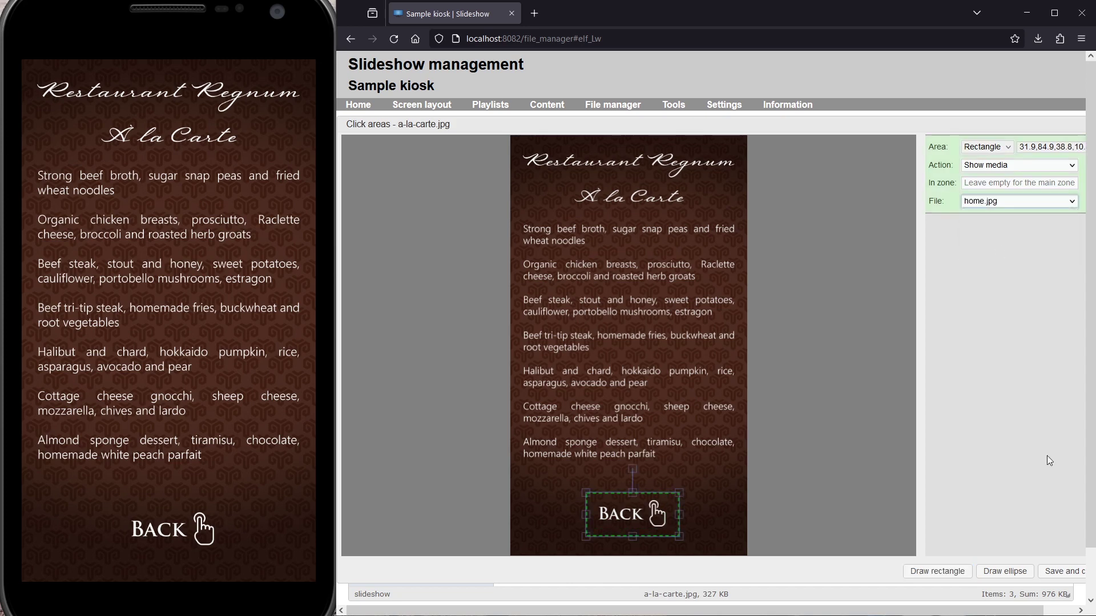
{"action": "left_click", "coordinate": [1061, 572]}
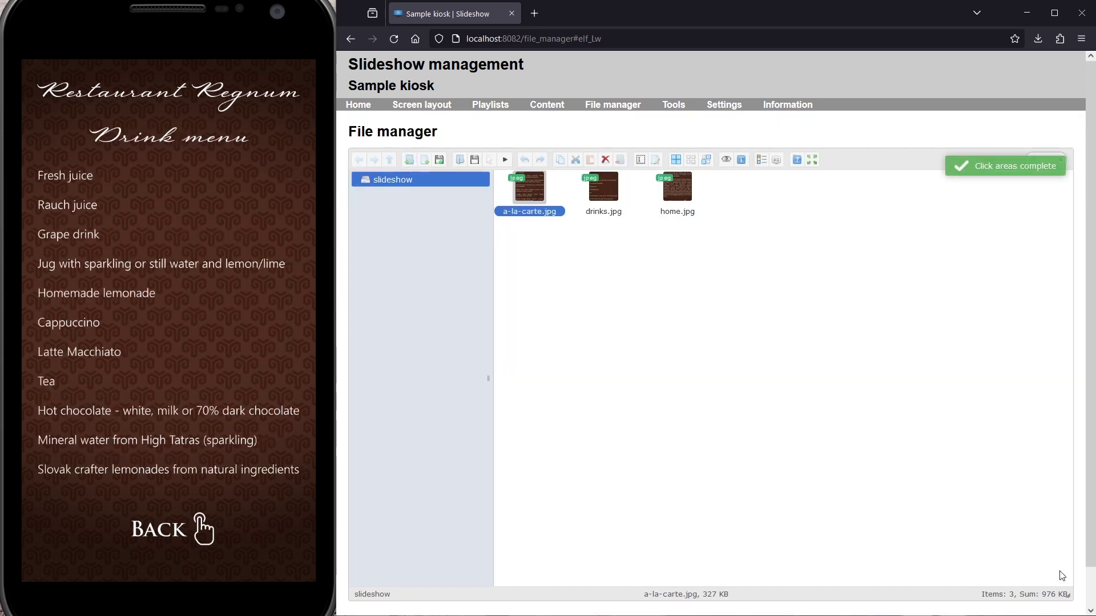
Create a new content item from home.jpg named Home screen
{"action": "right_click", "coordinate": [685, 184]}
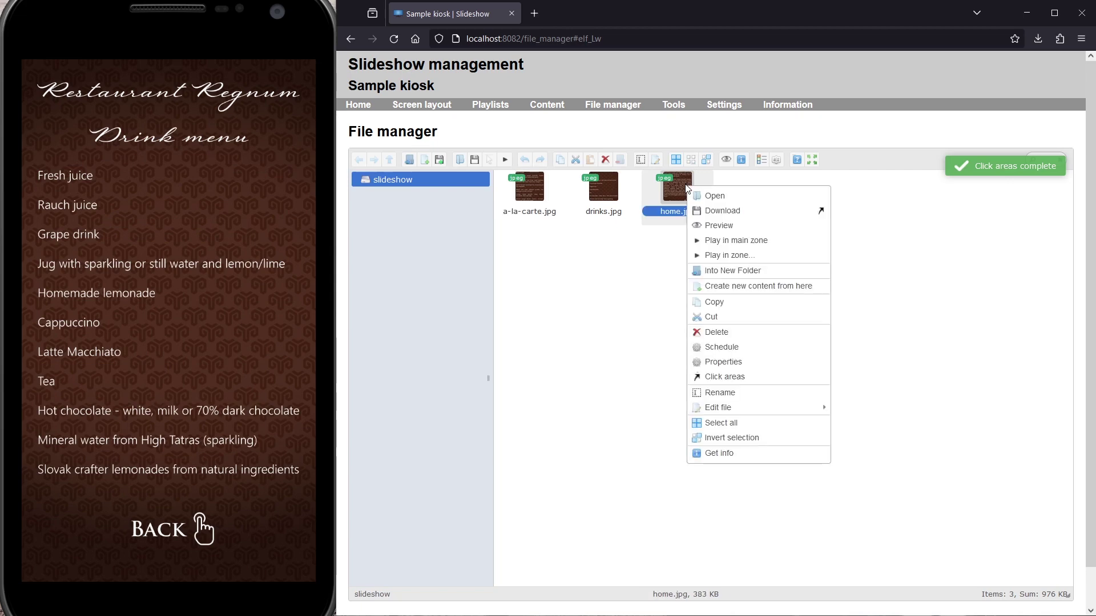
{"action": "left_click", "coordinate": [748, 285]}
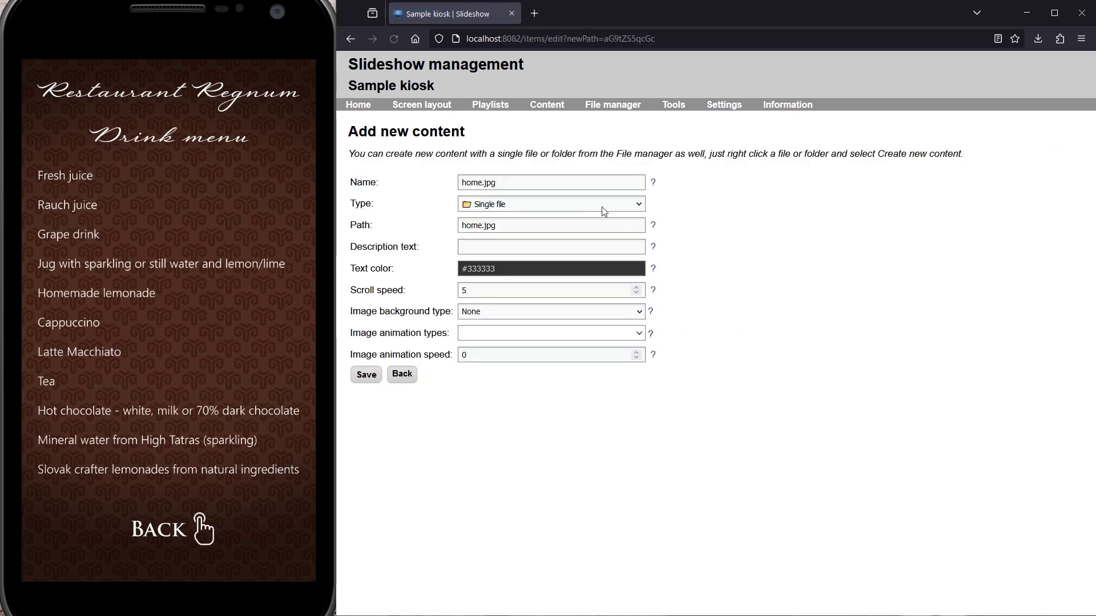
{"action": "left_click_drag", "start_coordinate": [495, 182], "coordinate": [445, 179]}
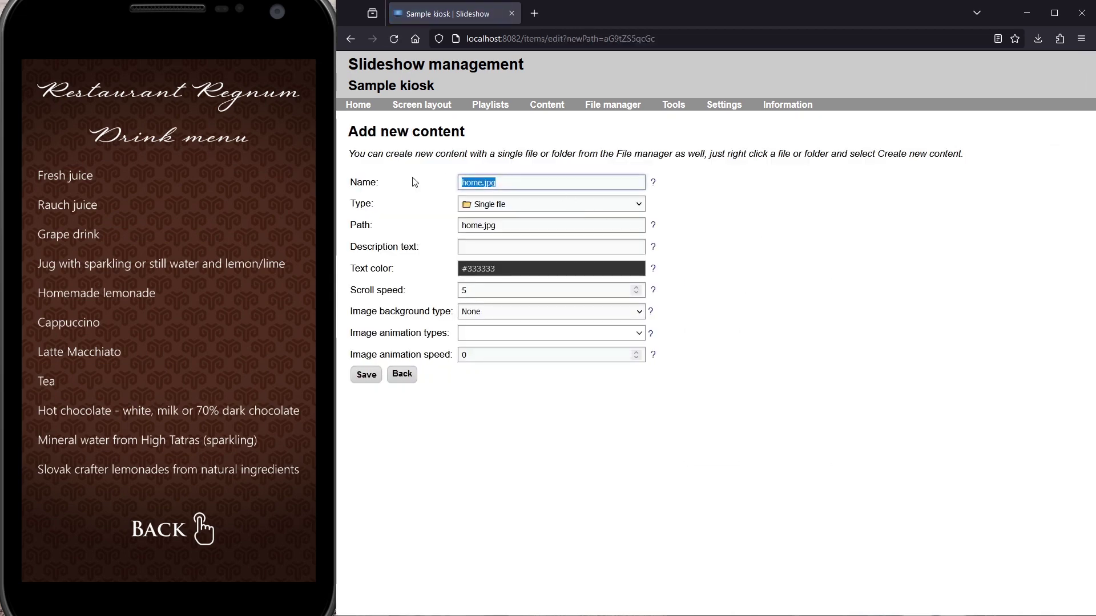
{"action": "type", "text": "Home screen"}
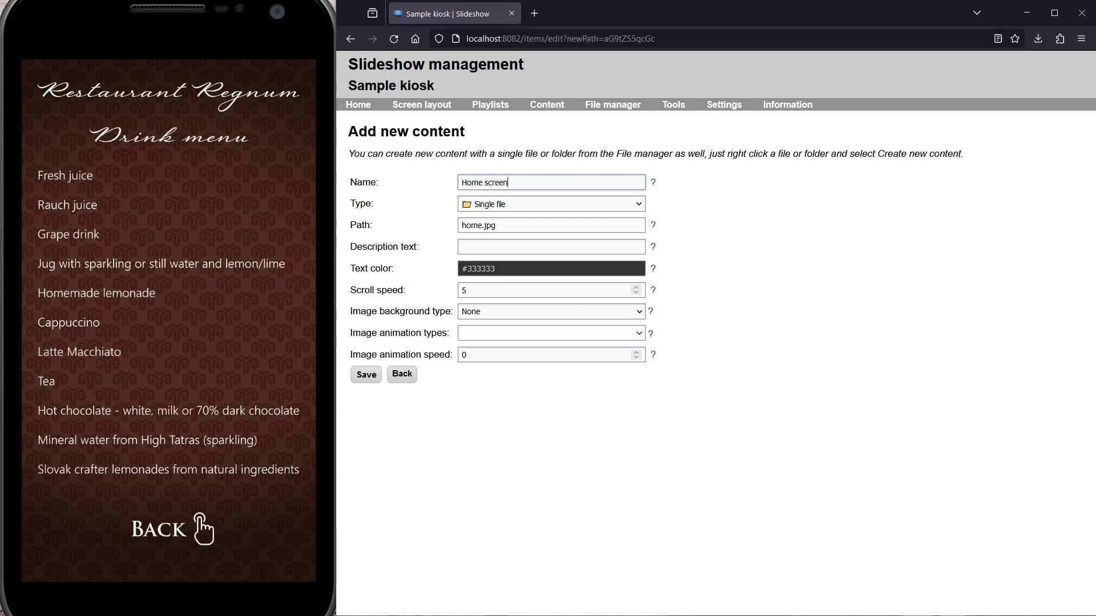
{"action": "left_click", "coordinate": [366, 377]}
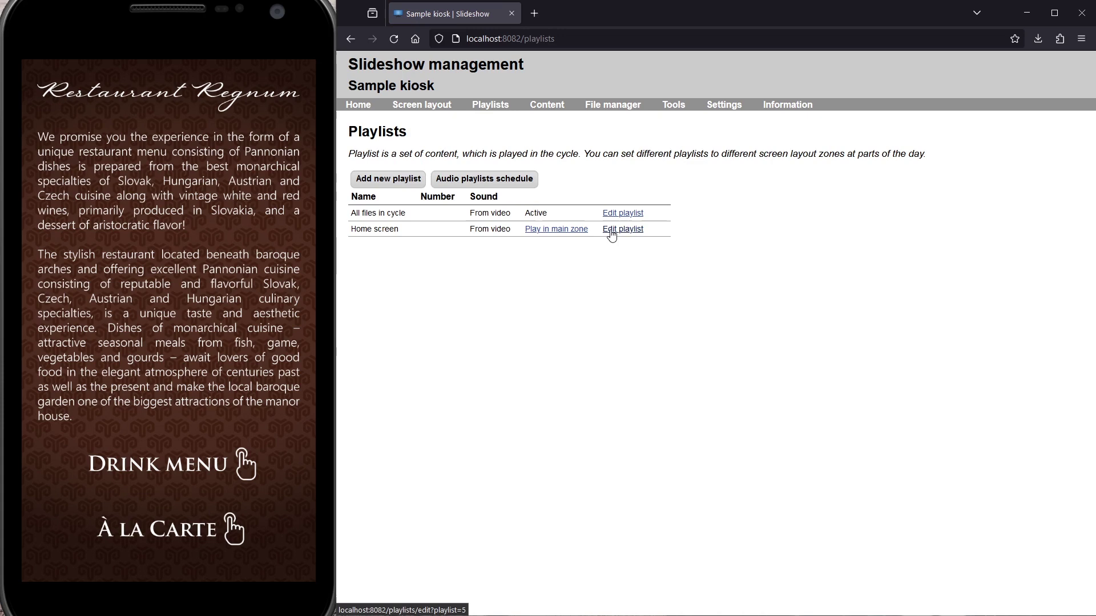
Set the Home screen playlist's content duration to 60 seconds
{"action": "left_click", "coordinate": [612, 230]}
{"action": "double_click", "coordinate": [563, 209]}
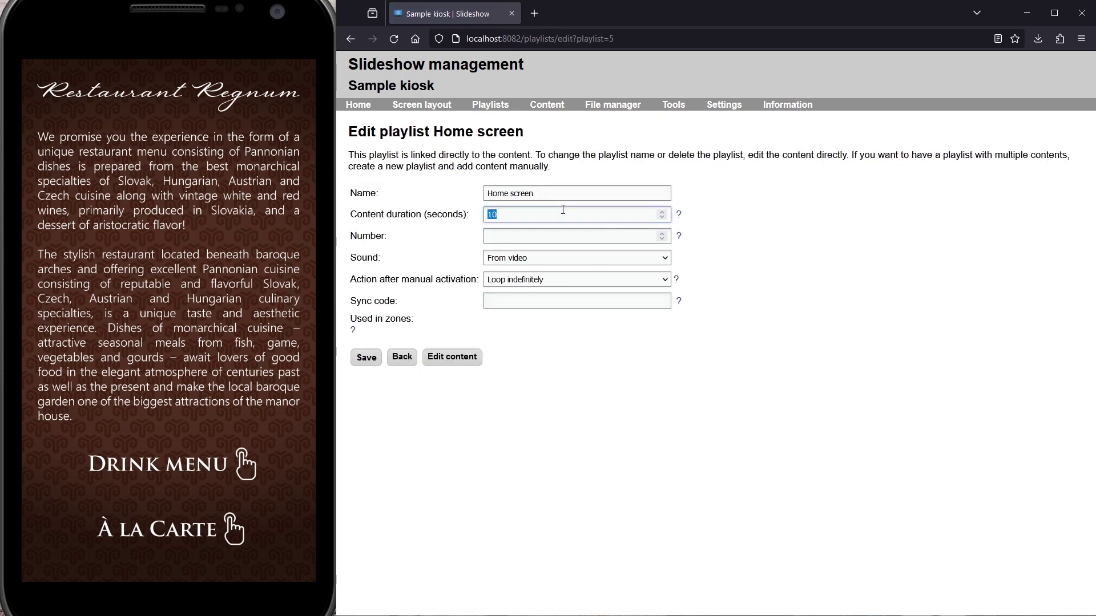
{"action": "type", "text": "60"}
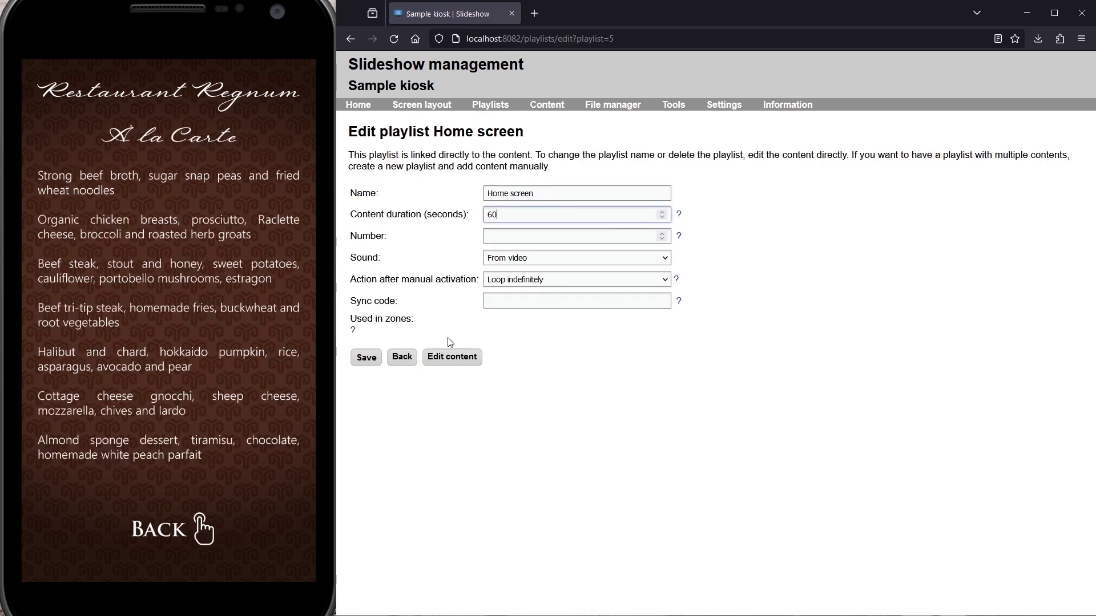
{"action": "left_click", "coordinate": [365, 358]}
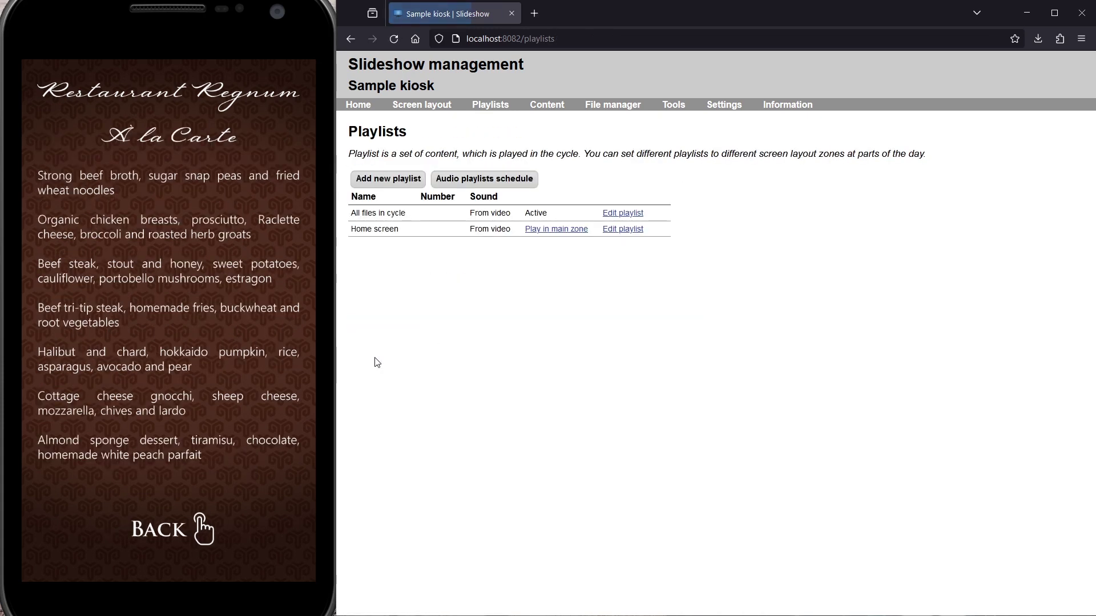
Schedule the Home screen playlist all week in the Default layout's Whole screen zone
{"action": "left_click", "coordinate": [416, 106]}
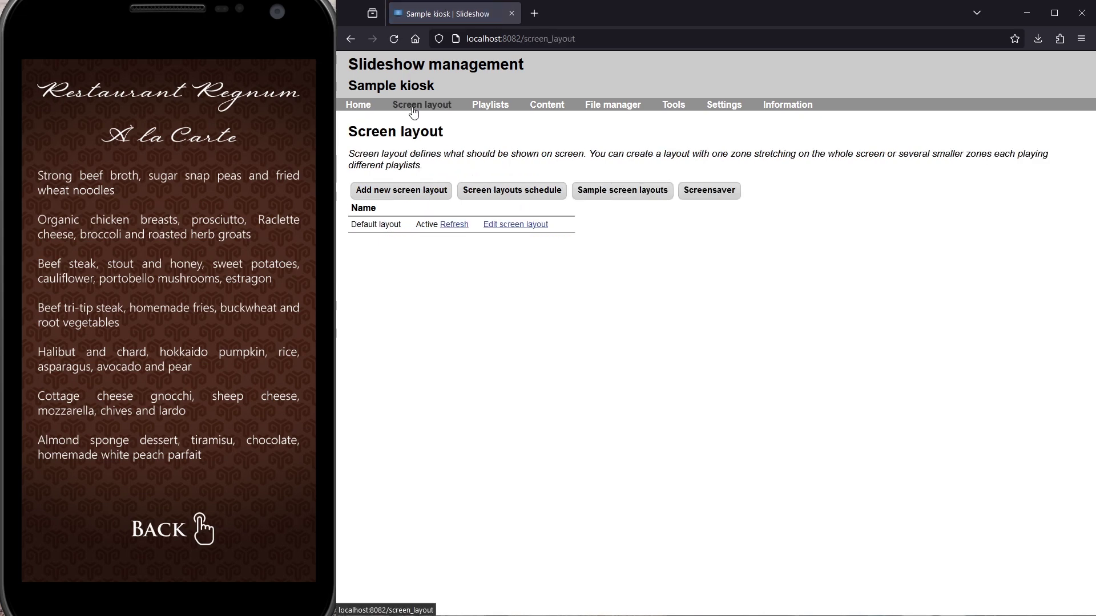
{"action": "left_click", "coordinate": [505, 225]}
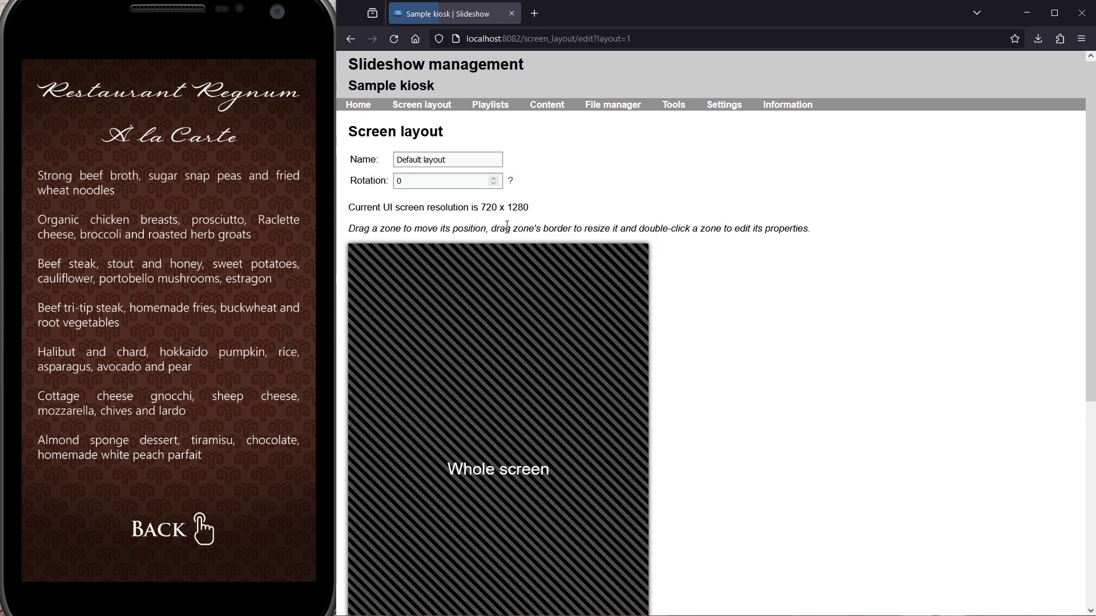
{"action": "double_click", "coordinate": [614, 358]}
{"action": "left_click", "coordinate": [693, 557]}
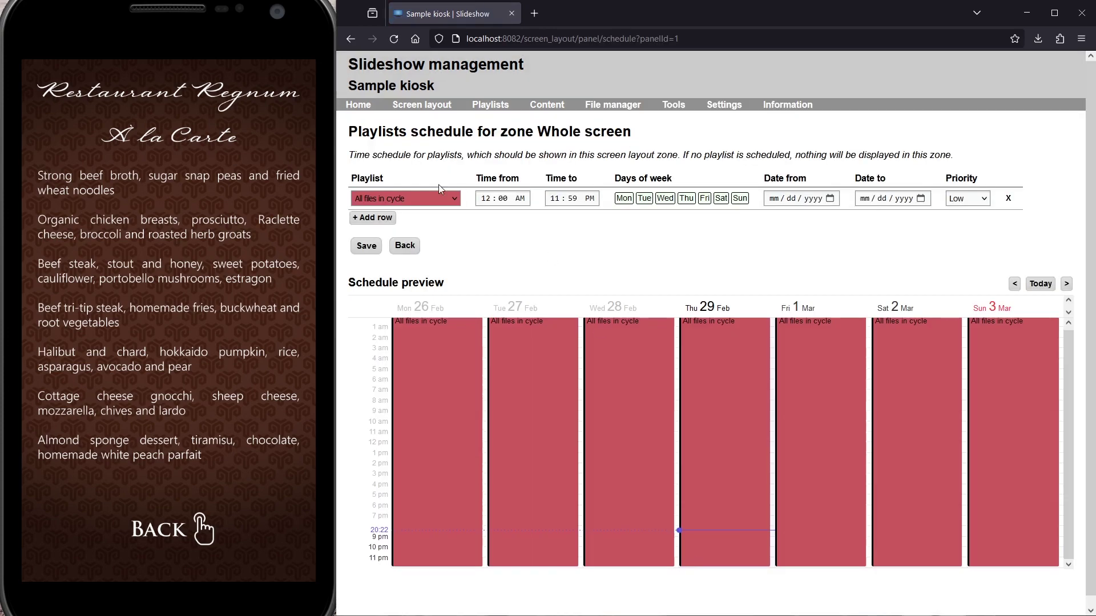
{"action": "left_click", "coordinate": [428, 200]}
{"action": "left_click", "coordinate": [395, 230]}
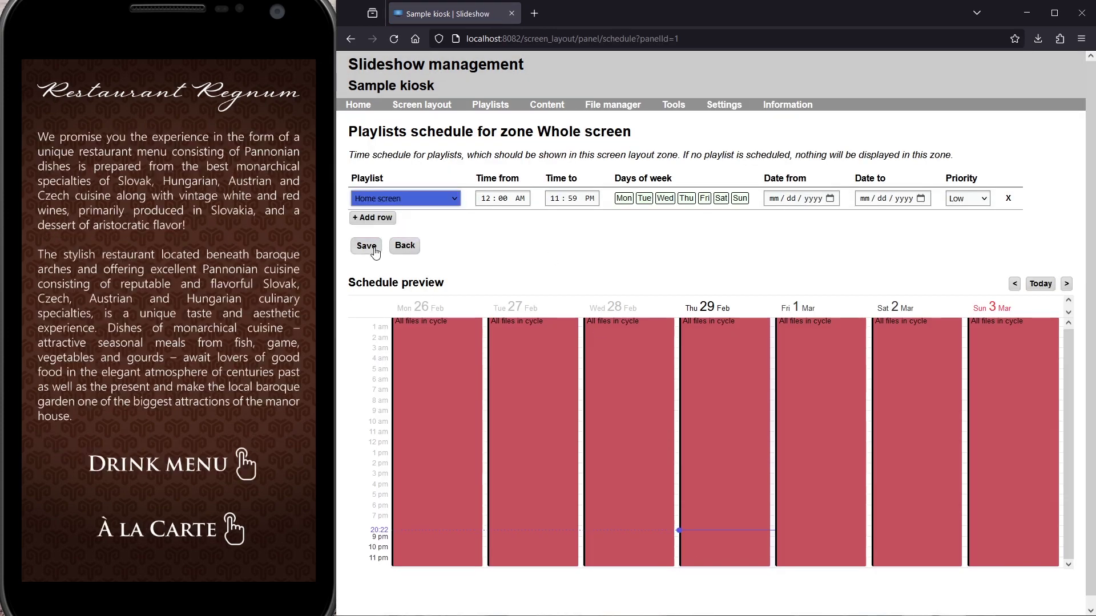
{"action": "left_click", "coordinate": [366, 246]}
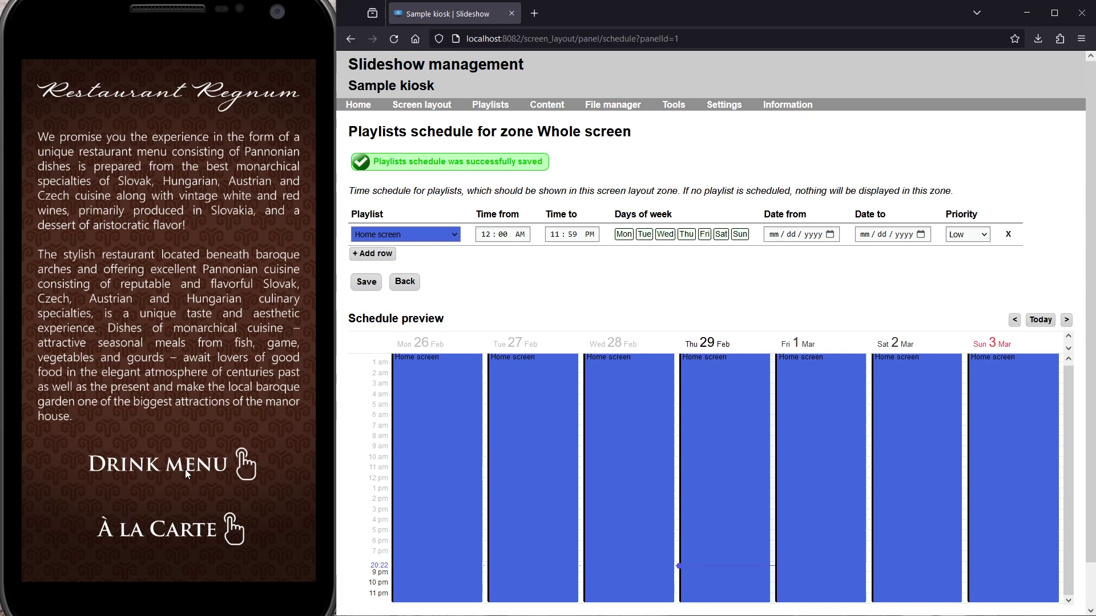
Test the kiosk preview's Drink menu, À la Carte and BACK links
{"action": "left_click", "coordinate": [185, 469]}
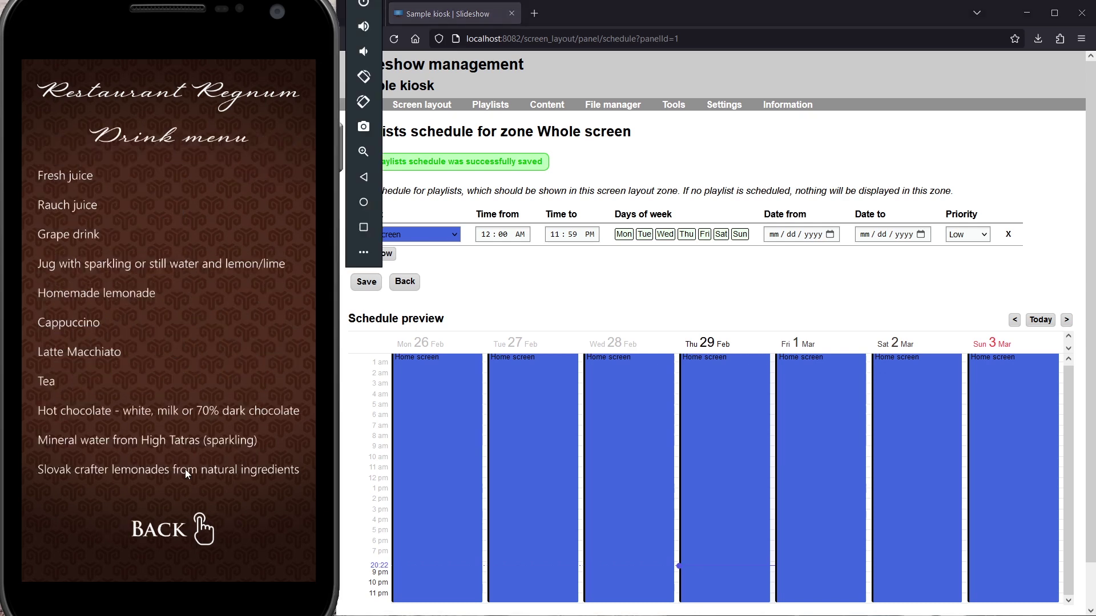
{"action": "left_click", "coordinate": [176, 534]}
{"action": "left_click", "coordinate": [144, 536]}
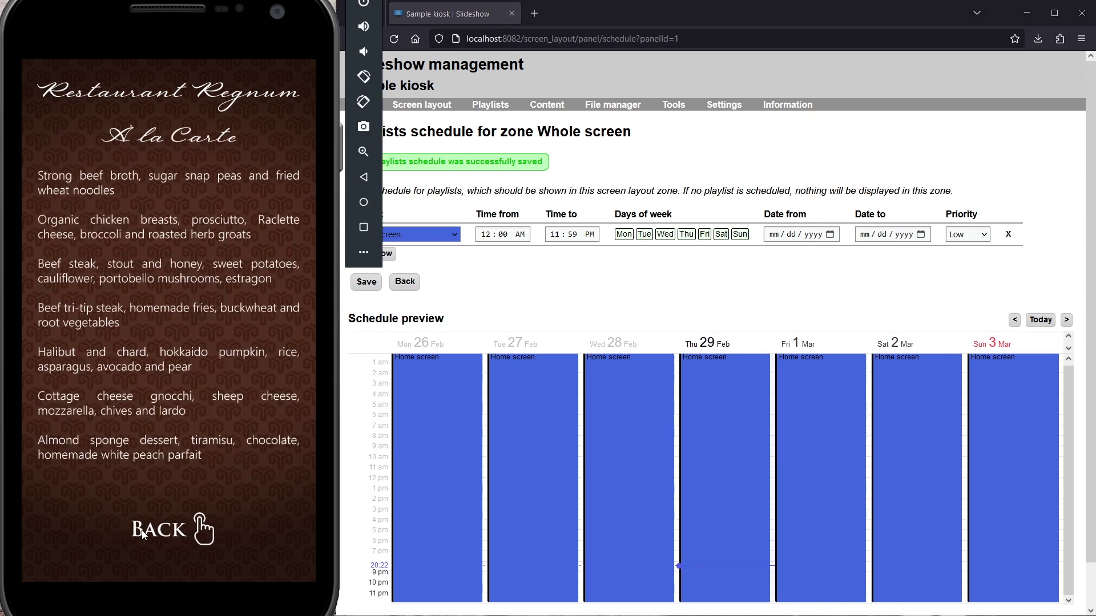
{"action": "left_click", "coordinate": [147, 536]}
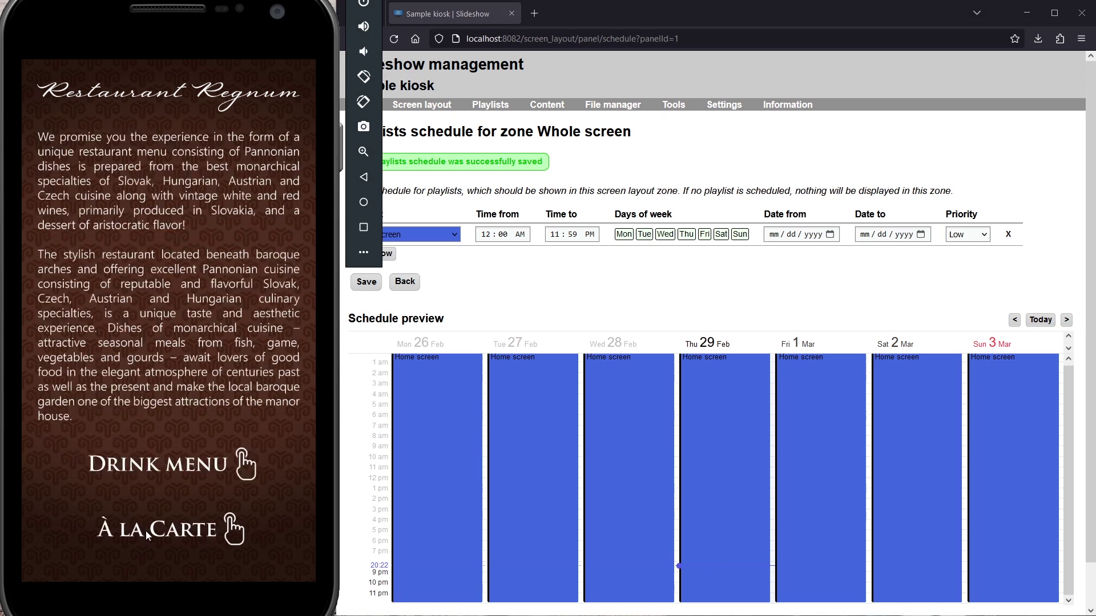
{"action": "left_click", "coordinate": [161, 465]}
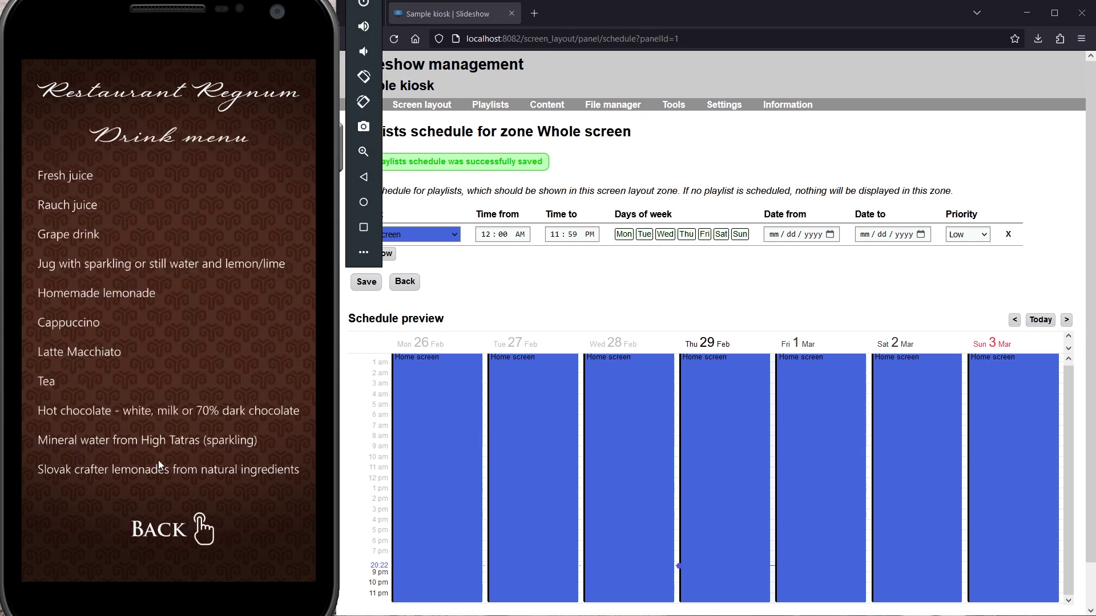
{"action": "left_click", "coordinate": [180, 535]}
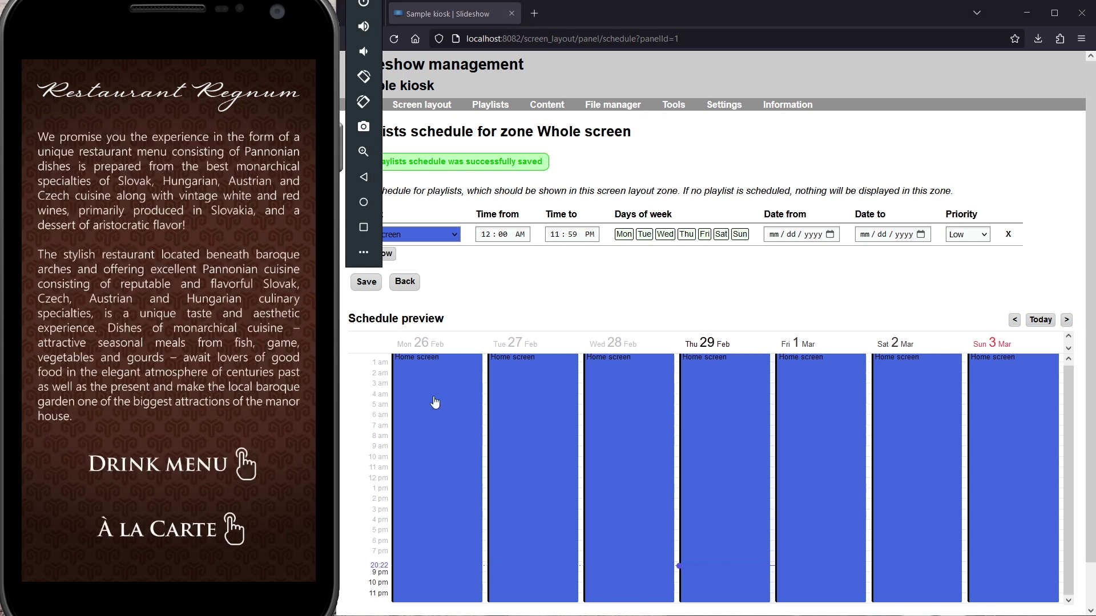
Set the Whole screen zone to an Inside cube (random direction) 1000 ms transition and save the Default layout
{"action": "left_click", "coordinate": [436, 106]}
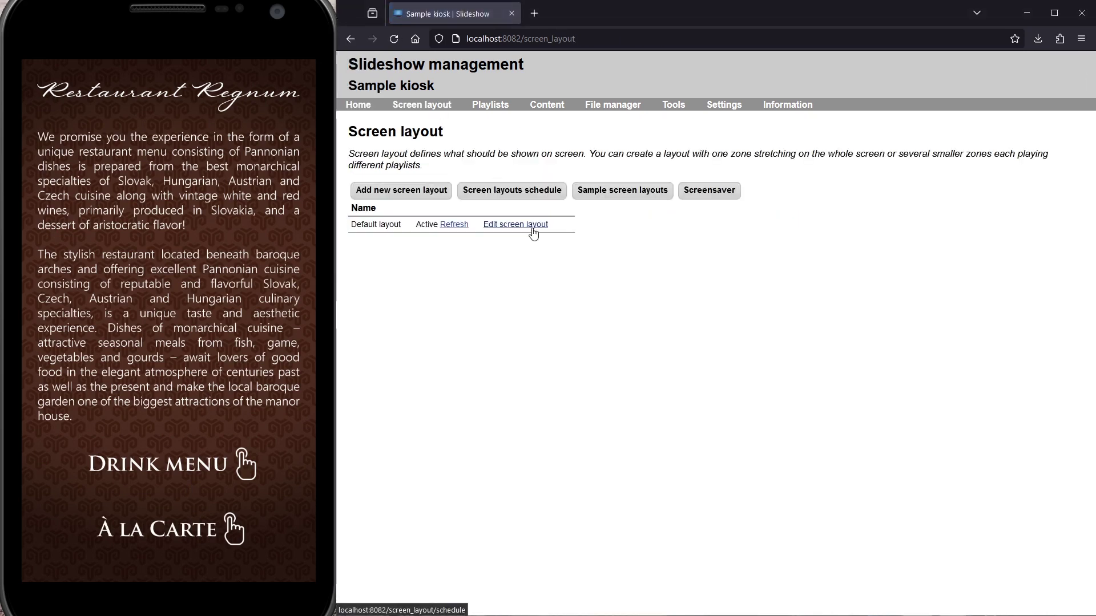
{"action": "left_click", "coordinate": [511, 226]}
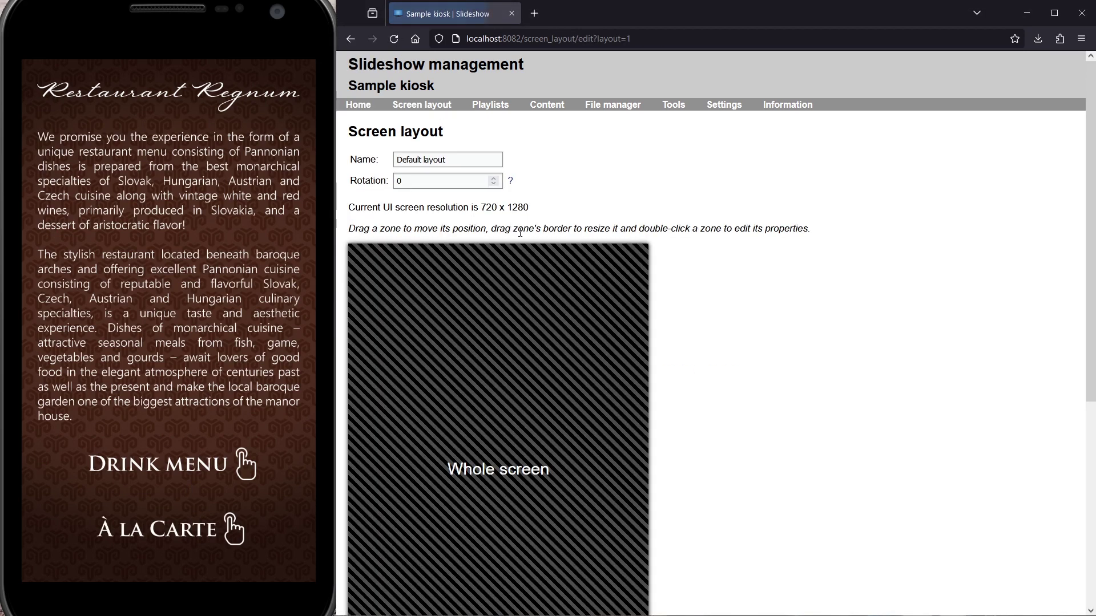
{"action": "double_click", "coordinate": [597, 361]}
{"action": "left_click", "coordinate": [710, 316]}
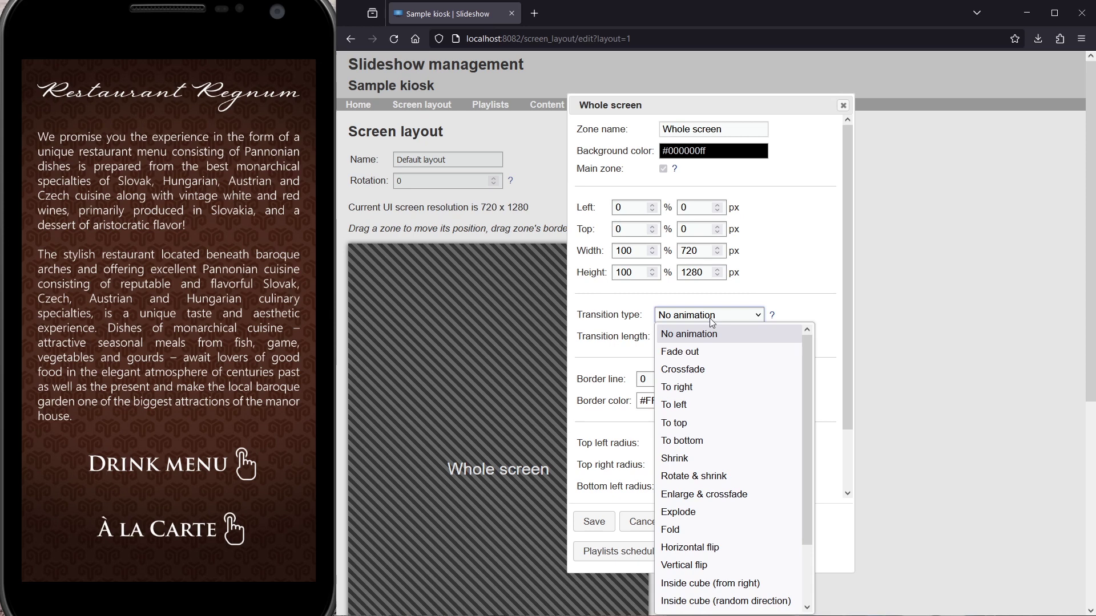
{"action": "scroll", "coordinate": [715, 559], "scroll_direction": "down", "scroll_amount": 2}
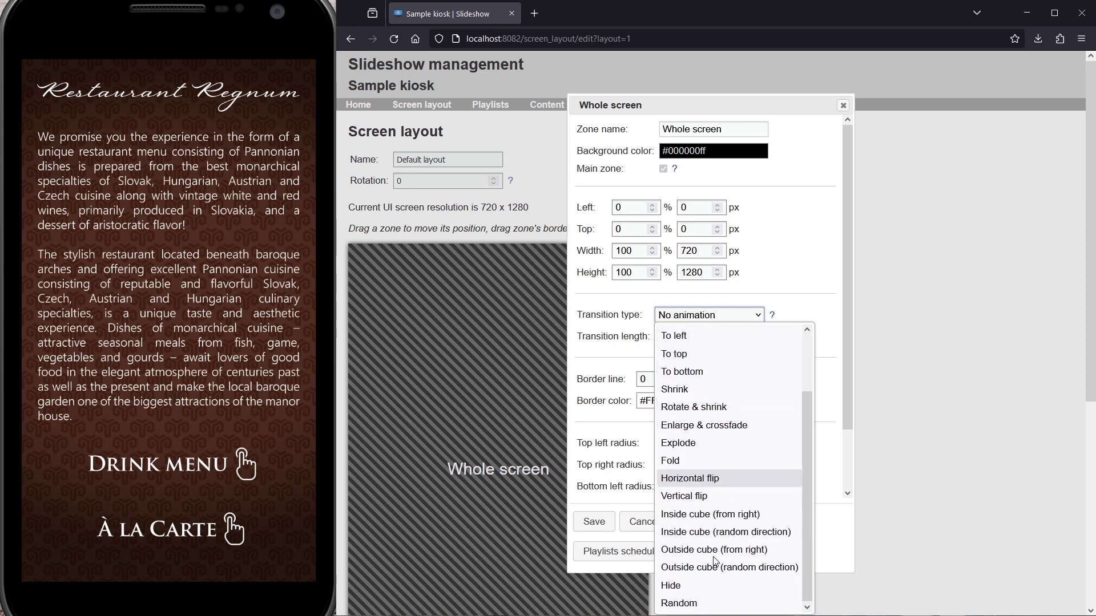
{"action": "left_click", "coordinate": [721, 530]}
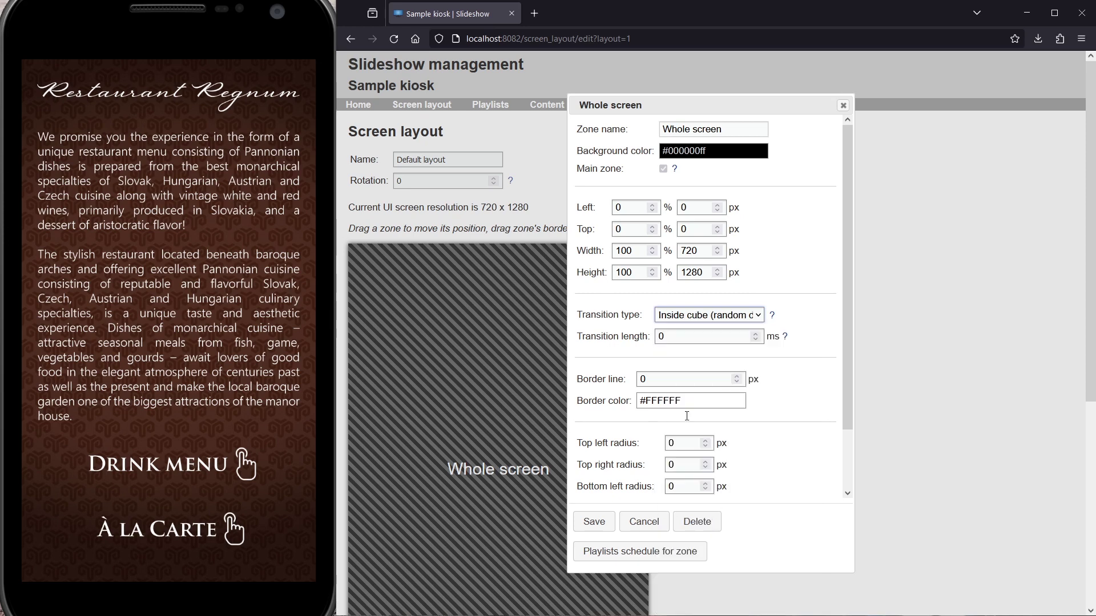
{"action": "left_click", "coordinate": [675, 336]}
{"action": "type", "text": "1000"}
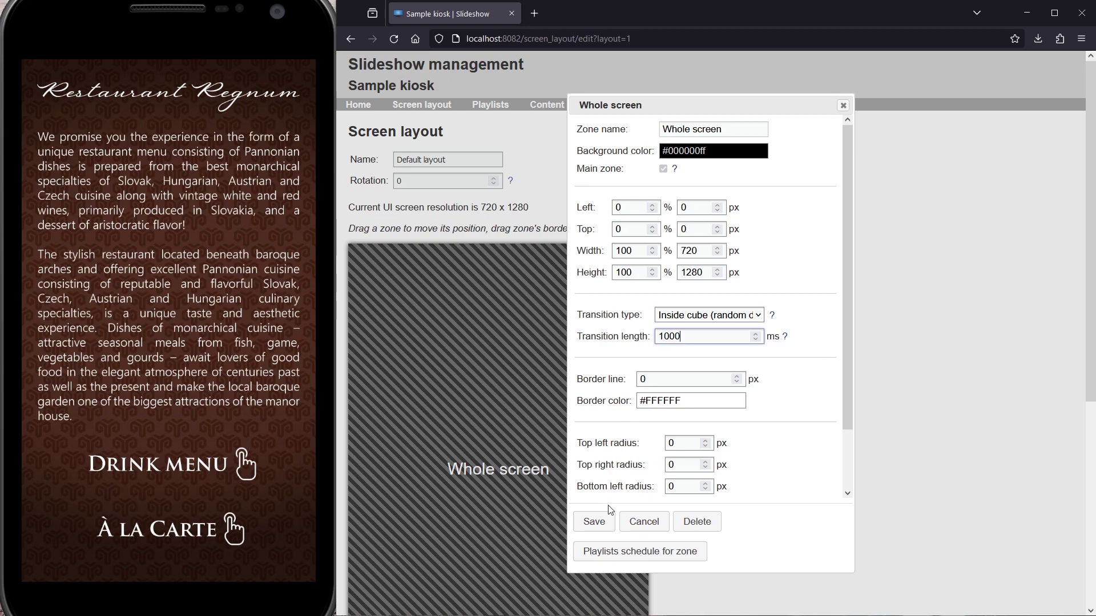
{"action": "left_click", "coordinate": [609, 521]}
{"action": "scroll", "coordinate": [608, 519], "scroll_direction": "down", "scroll_amount": 5}
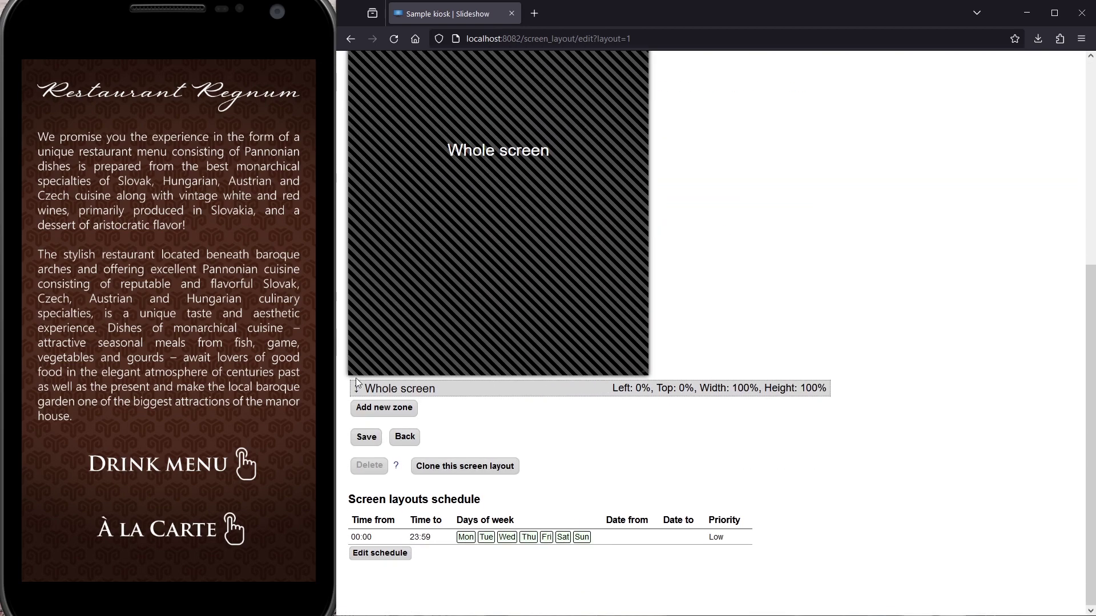
{"action": "left_click", "coordinate": [362, 440]}
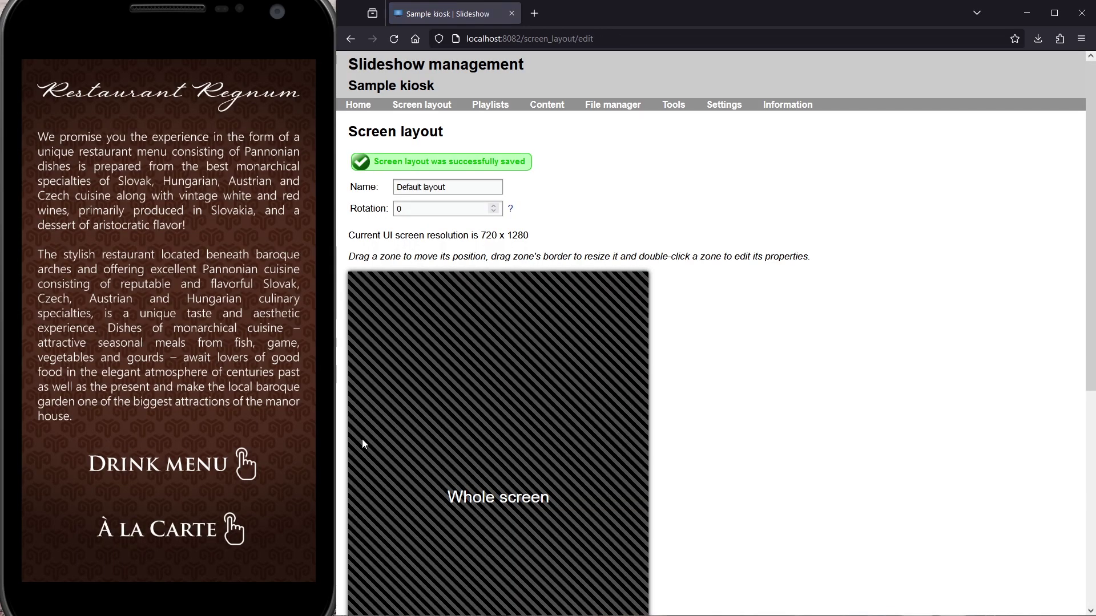
{"action": "left_click", "coordinate": [187, 466]}
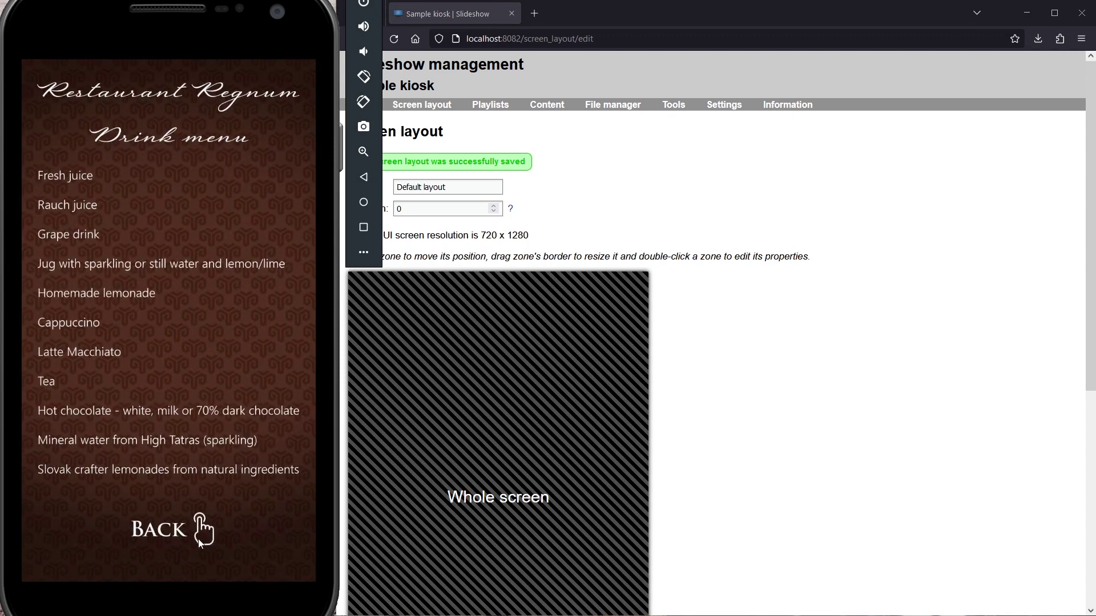
Move between the intro, Drink menu and À la Carte pages to watch the cube transition
{"action": "left_click", "coordinate": [170, 529]}
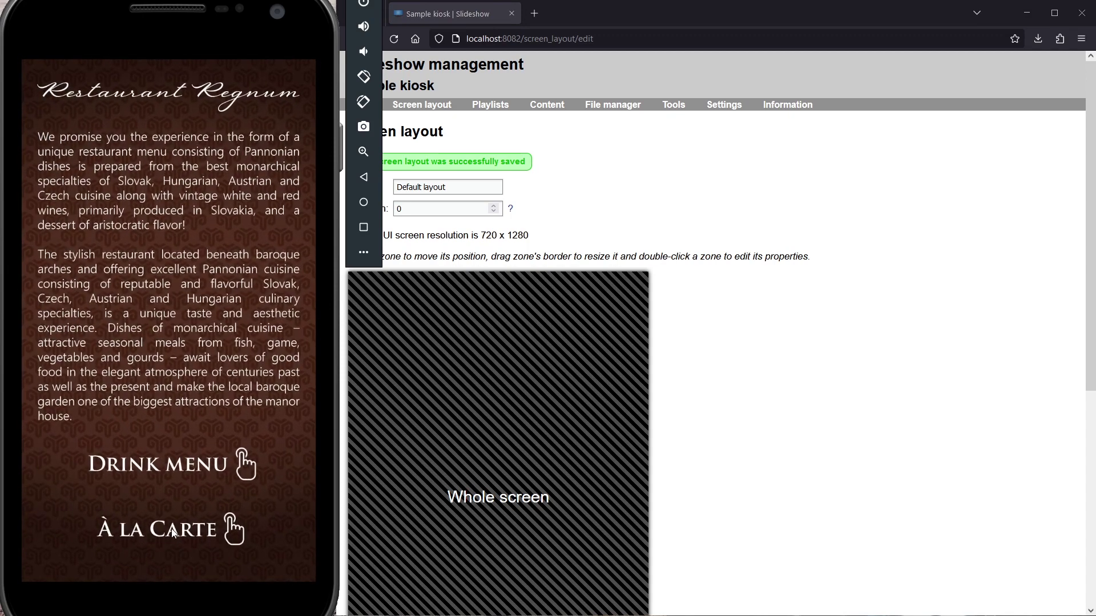
{"action": "left_click", "coordinate": [173, 531]}
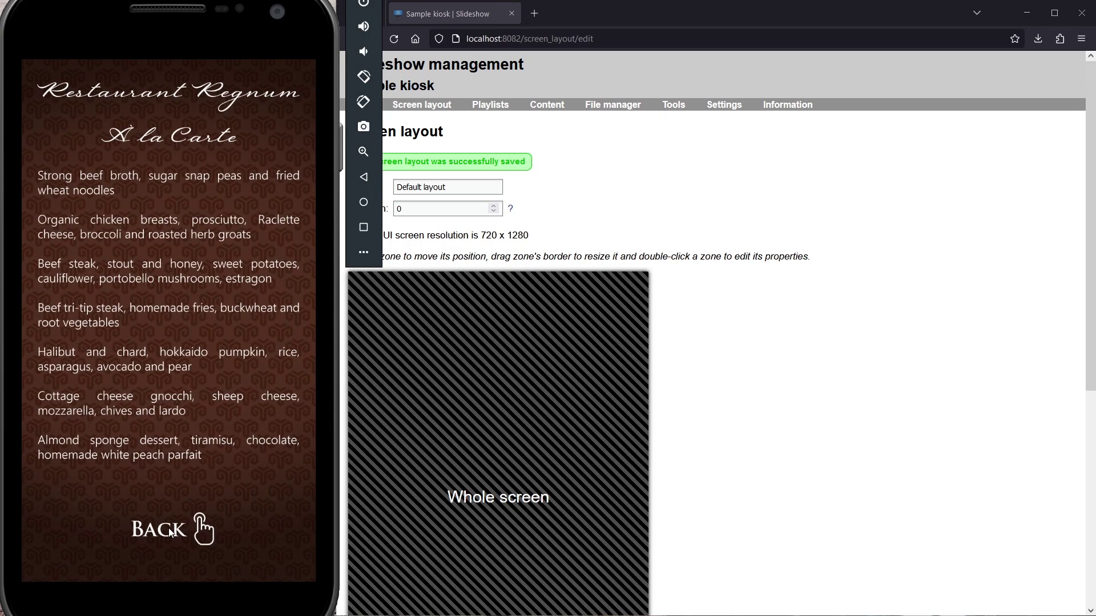
{"action": "left_click", "coordinate": [171, 531]}
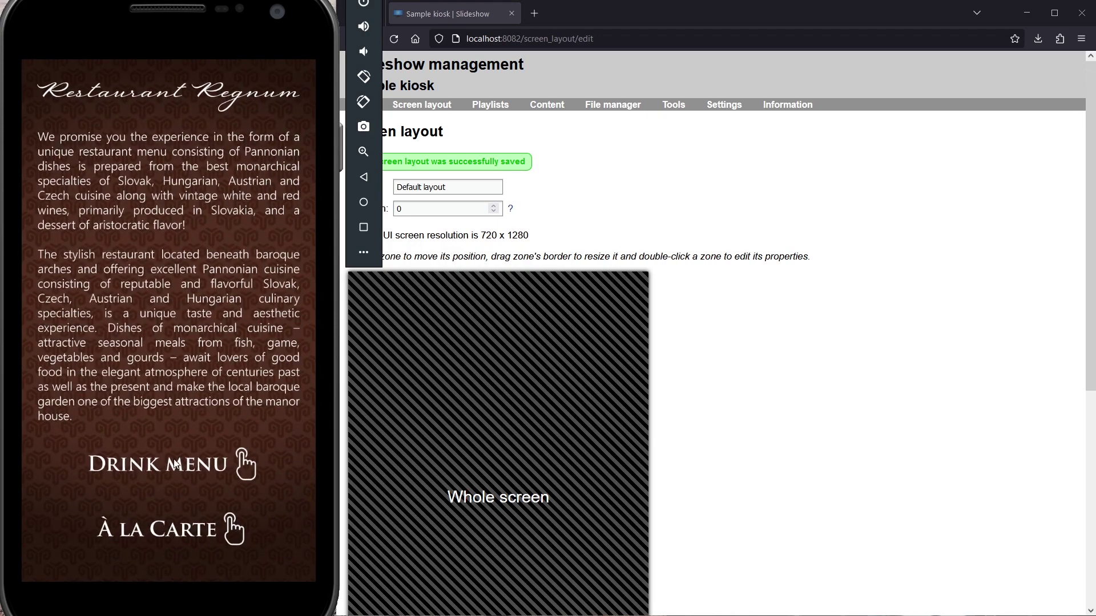
{"action": "left_click", "coordinate": [174, 464]}
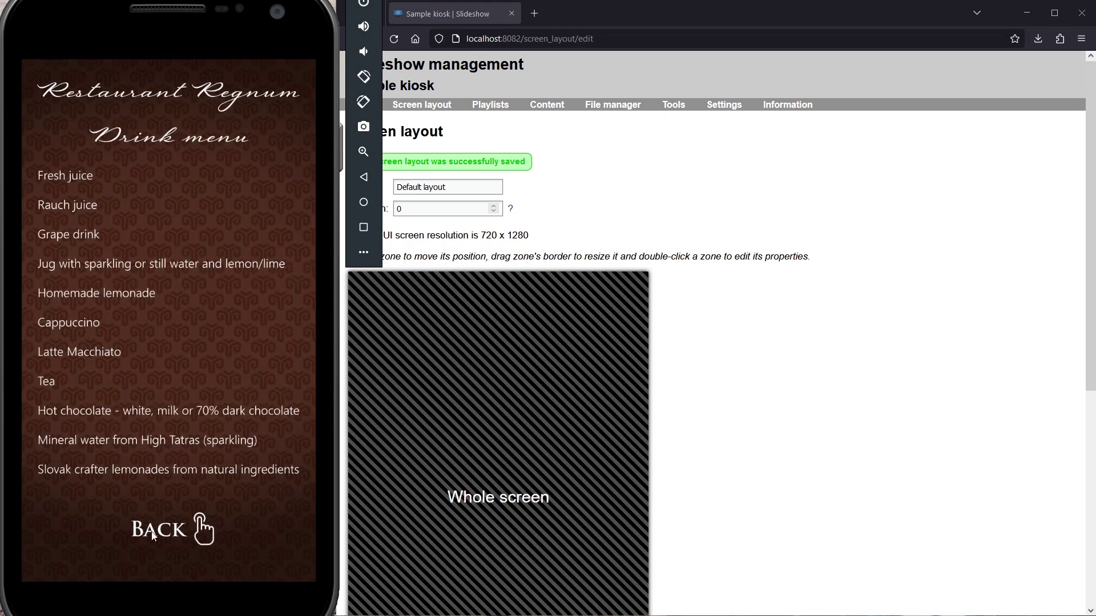
{"action": "left_click", "coordinate": [152, 534]}
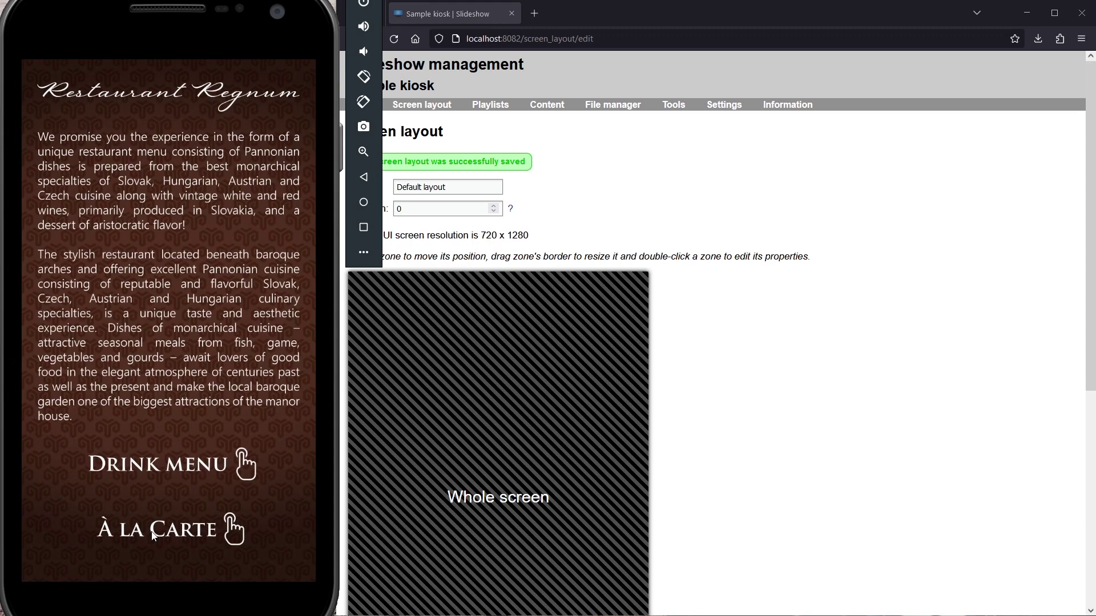
{"action": "left_click", "coordinate": [158, 468]}
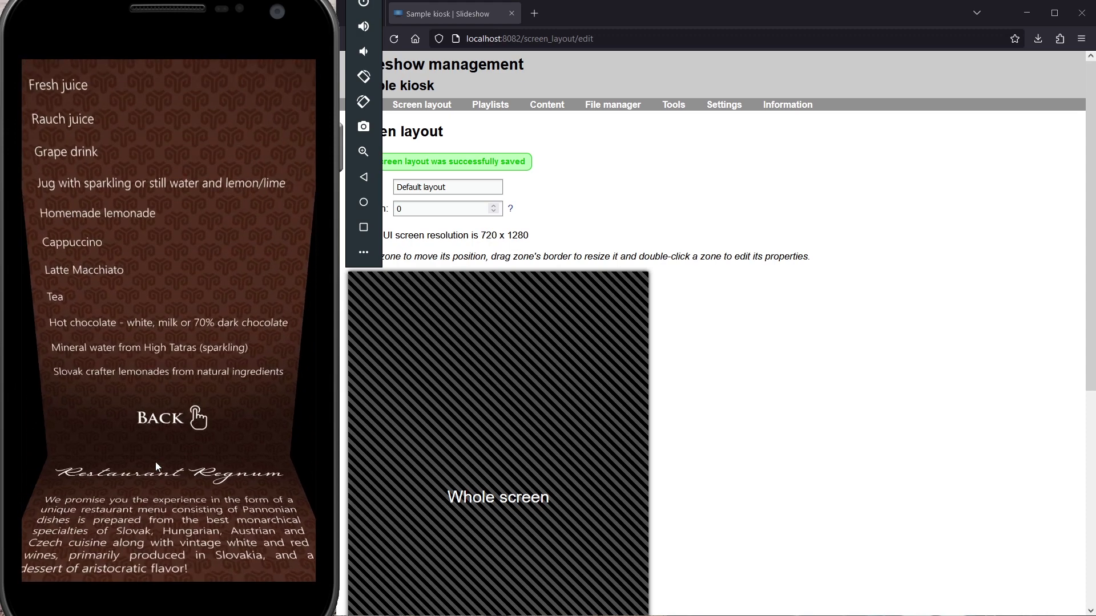
{"action": "left_click", "coordinate": [159, 532]}
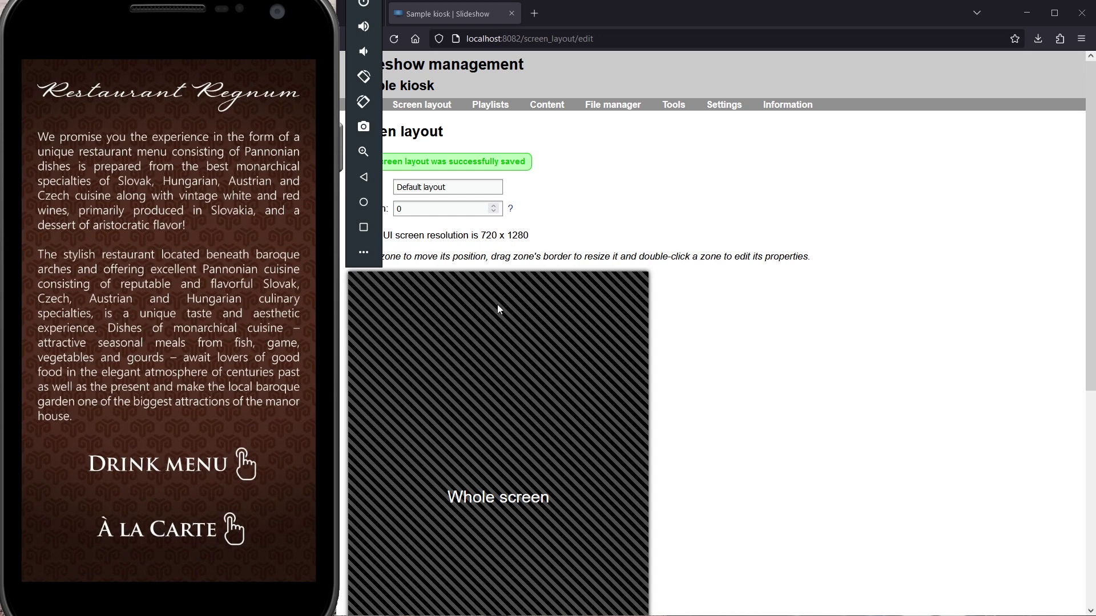
{"action": "left_click", "coordinate": [623, 107]}
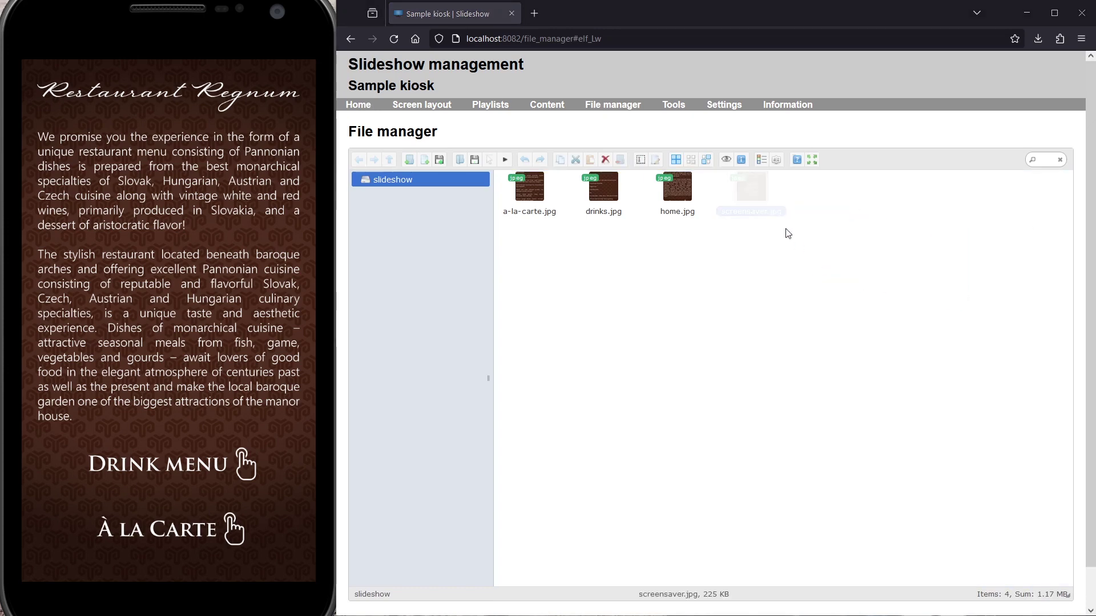
Create a content item named Screensaver from screensaver.jpg
{"action": "right_click", "coordinate": [749, 186]}
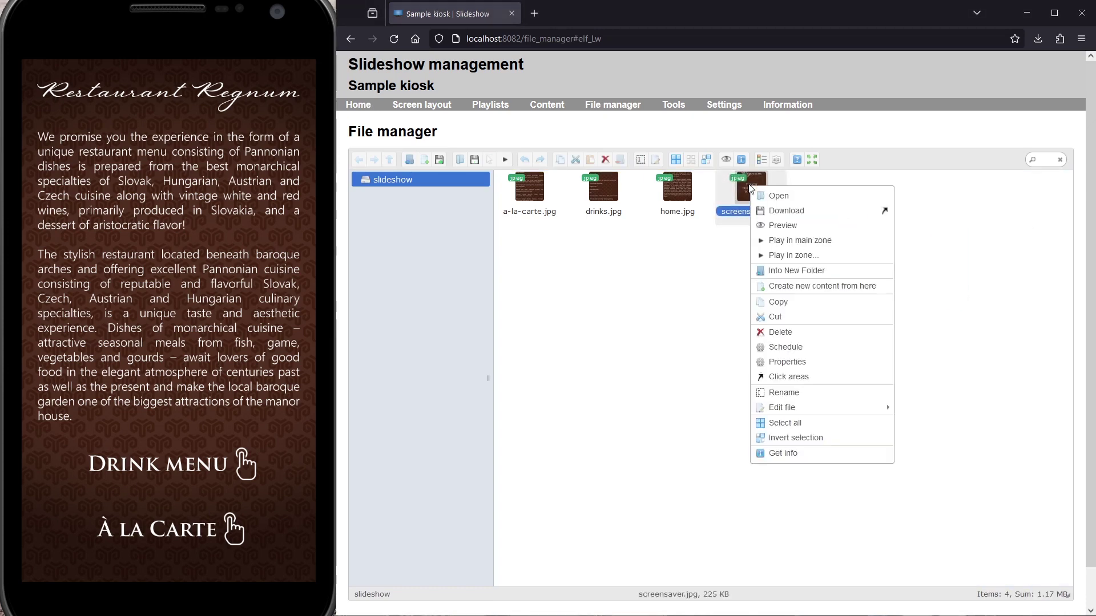
{"action": "left_click", "coordinate": [805, 285]}
{"action": "left_click_drag", "start_coordinate": [548, 182], "coordinate": [451, 180]}
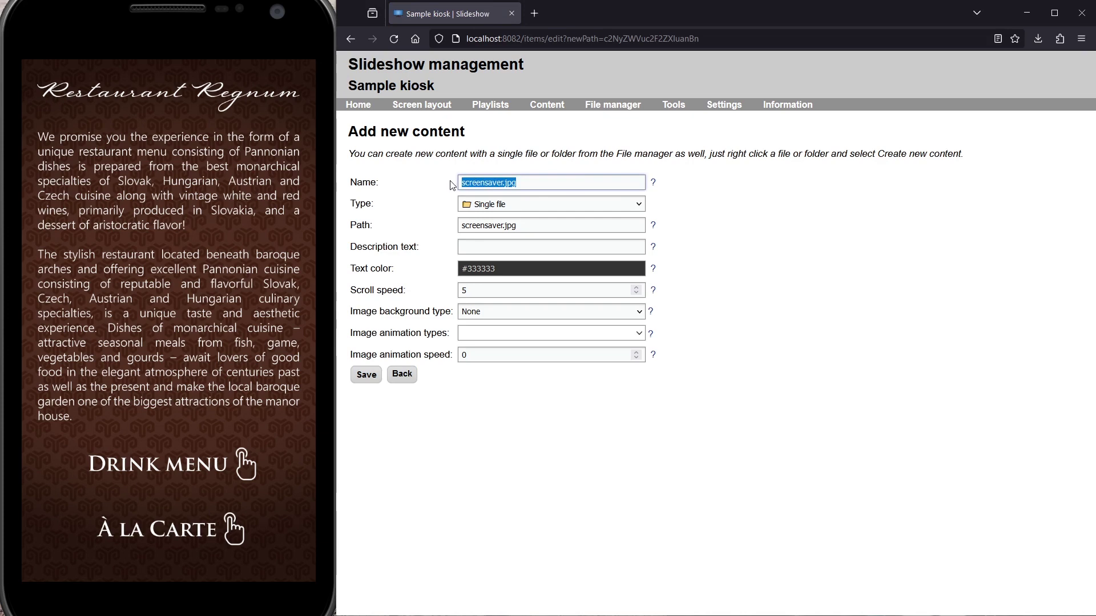
{"action": "type", "text": "SA"}
{"action": "key", "text": "BackSpace"}
{"action": "type", "text": "creensav"}
{"action": "left_click", "coordinate": [364, 376]}
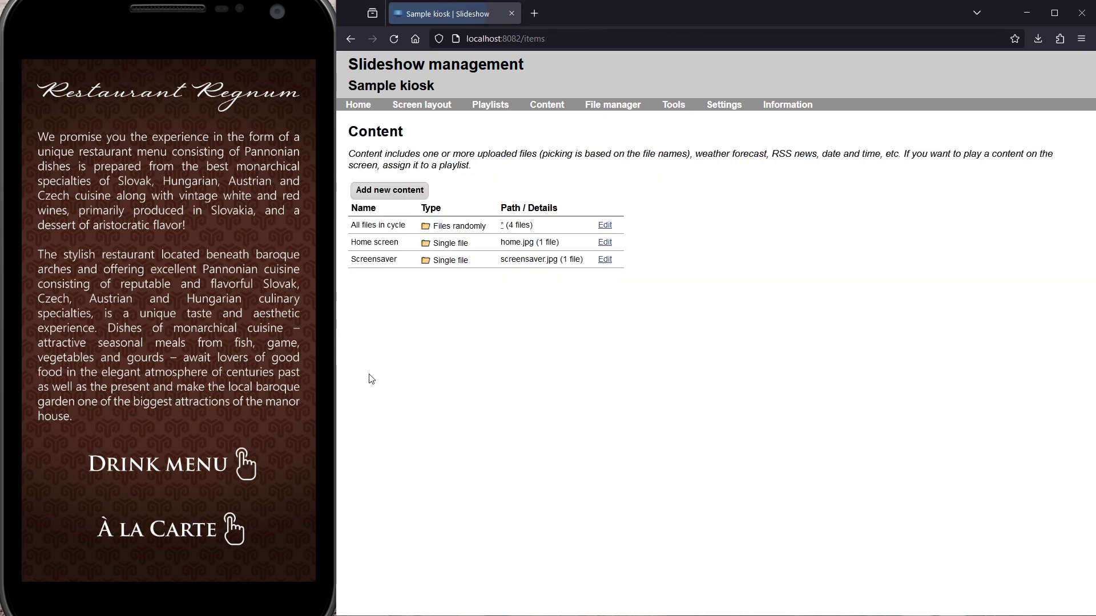
Add a Date/time content item named Time with near-white #FAFAFA text
{"action": "left_click", "coordinate": [446, 108]}
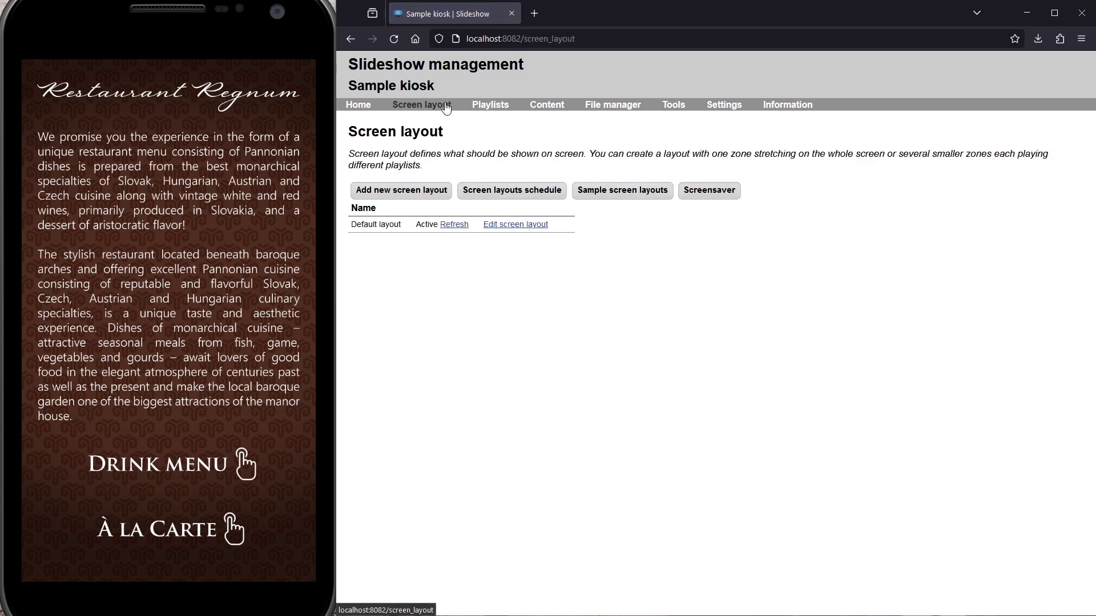
{"action": "left_click", "coordinate": [539, 109]}
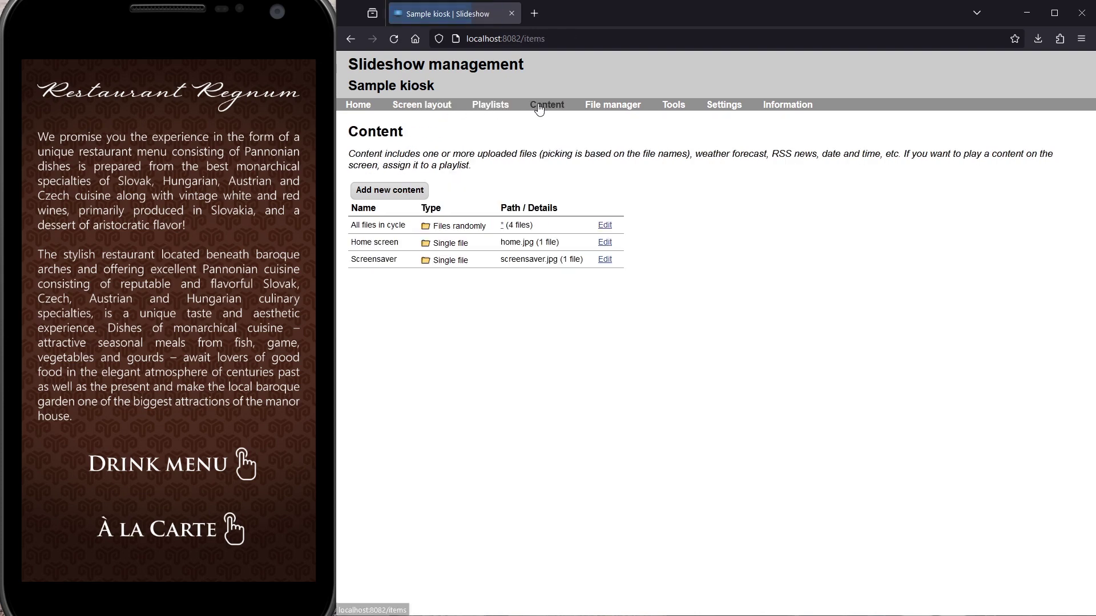
{"action": "left_click", "coordinate": [402, 197]}
{"action": "type", "text": "Time"}
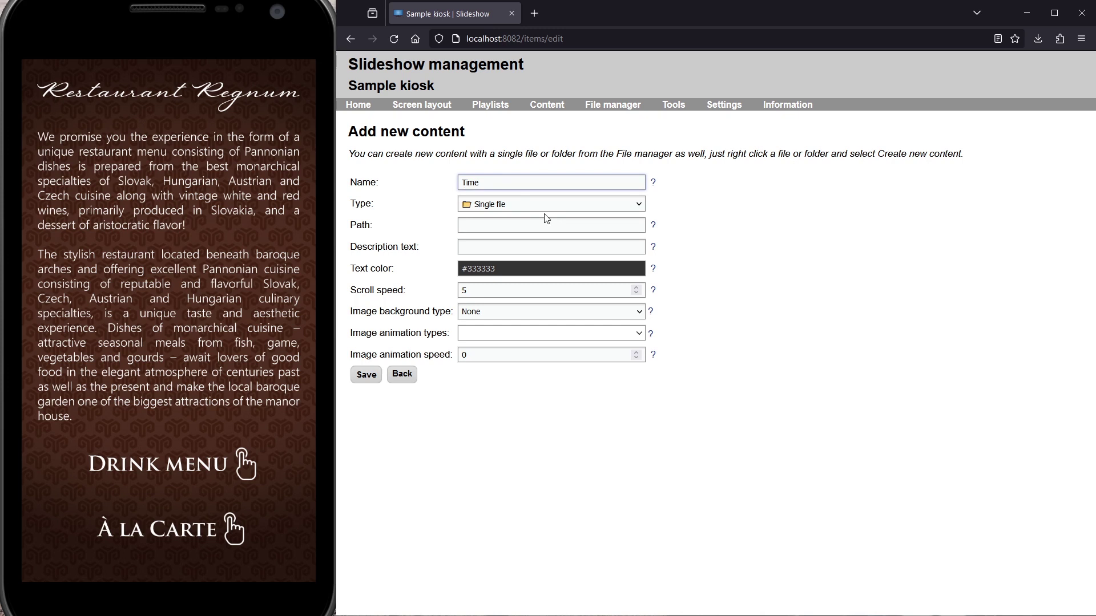
{"action": "left_click", "coordinate": [546, 207]}
{"action": "left_click", "coordinate": [501, 291]}
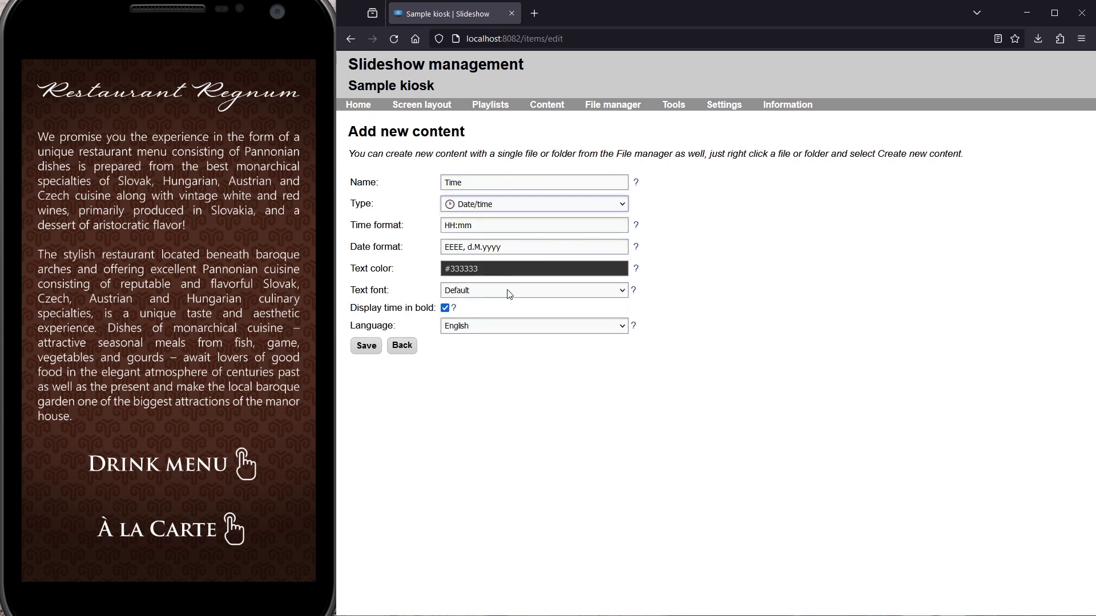
{"action": "left_click", "coordinate": [502, 269]}
{"action": "left_click", "coordinate": [441, 283]}
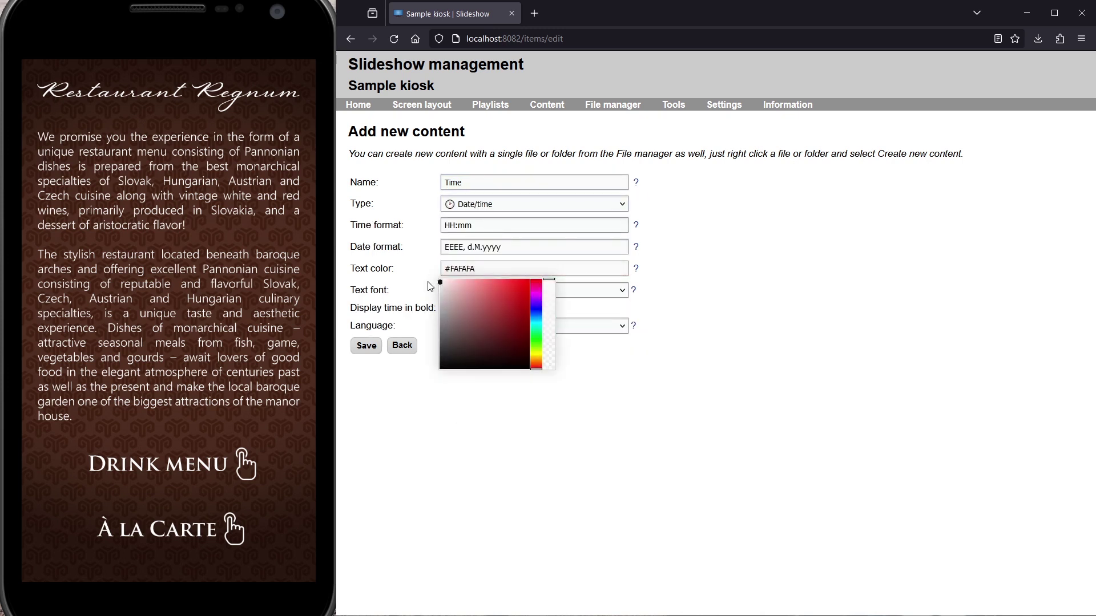
{"action": "left_click", "coordinate": [365, 346]}
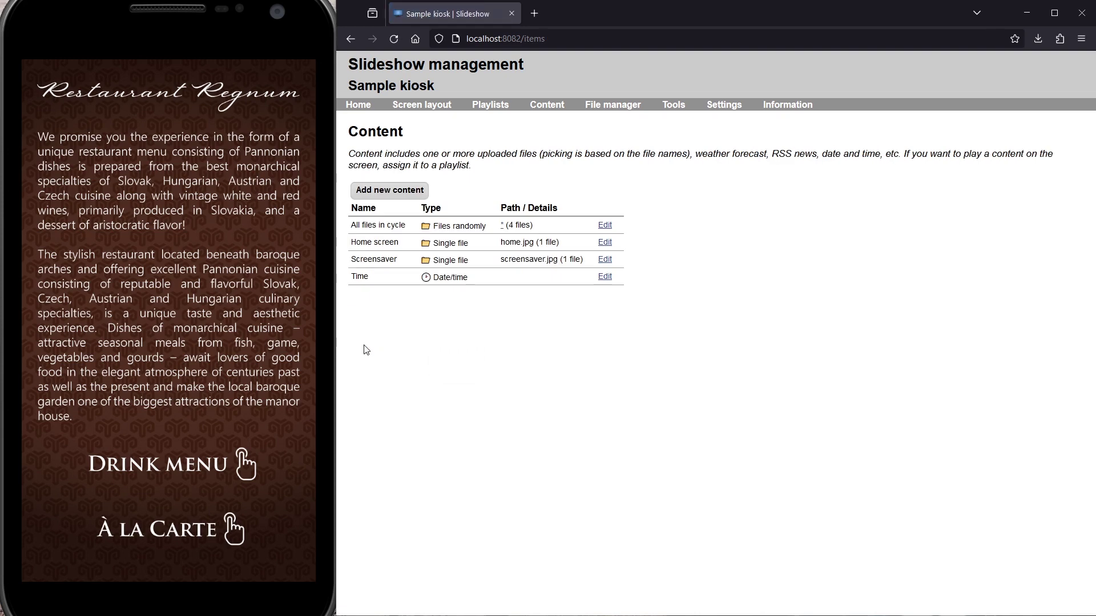
Create a new screen layout named Screensaver
{"action": "left_click", "coordinate": [437, 107]}
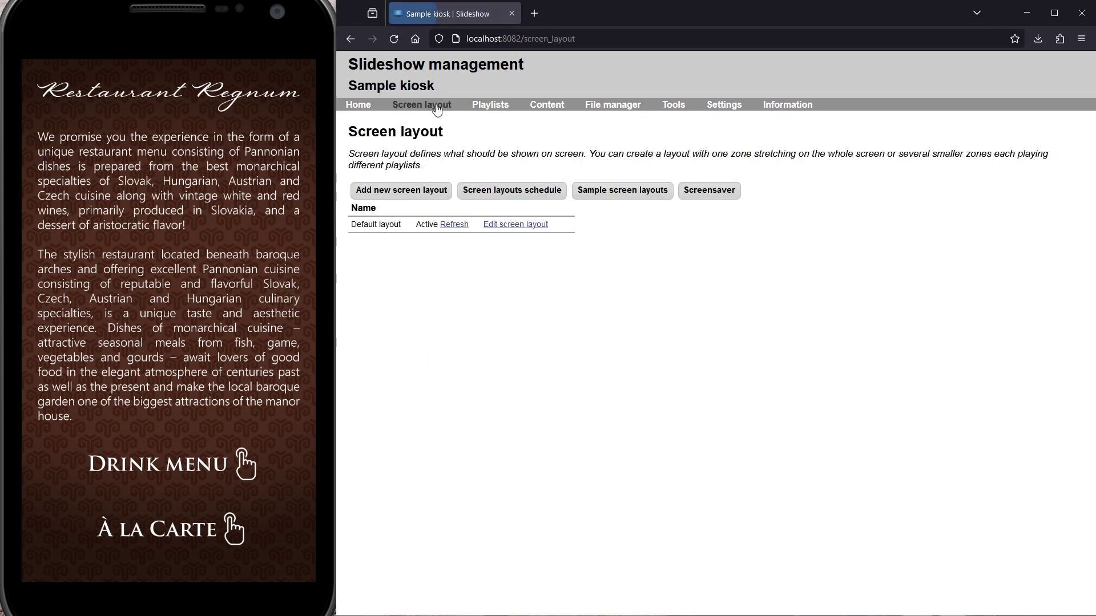
{"action": "left_click", "coordinate": [438, 192]}
{"action": "left_click", "coordinate": [477, 163]}
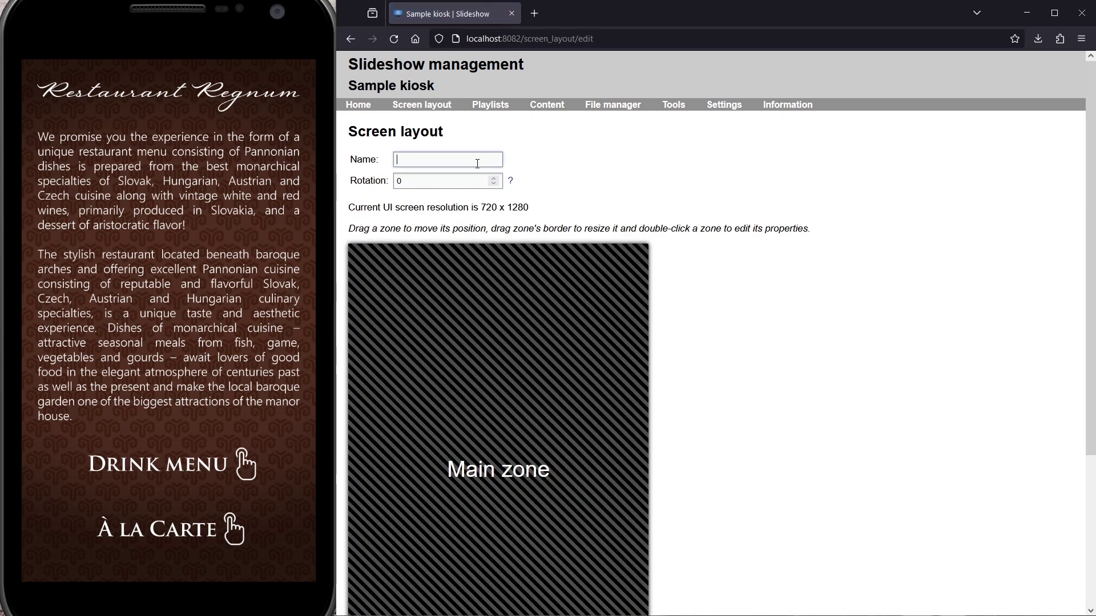
{"action": "type", "text": "Screensaver"}
{"action": "key", "text": "Return"}
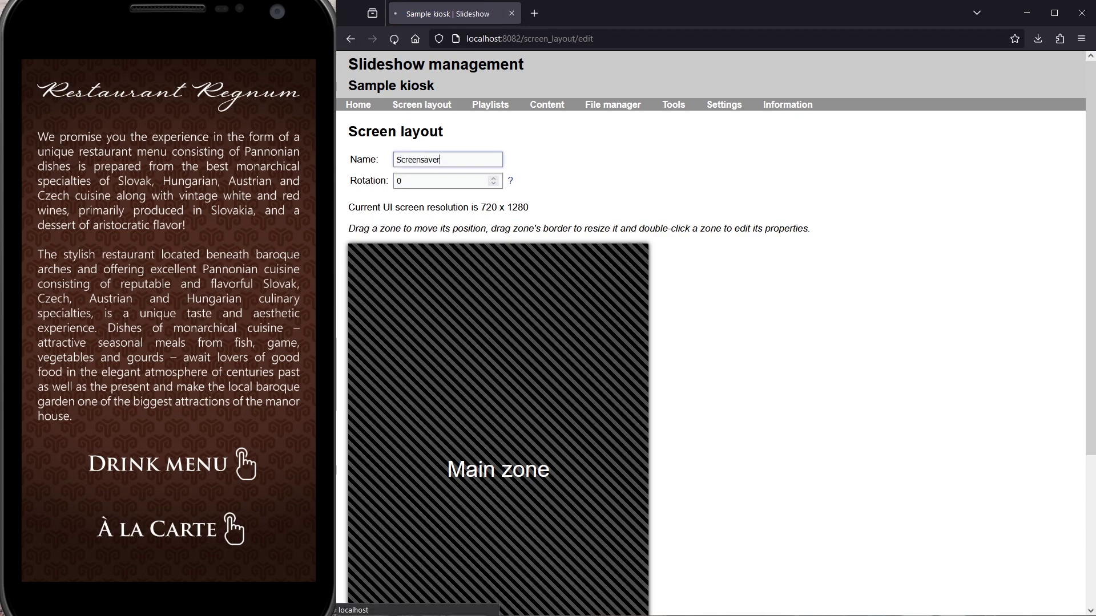
{"action": "scroll", "coordinate": [679, 371], "scroll_direction": "down", "scroll_amount": 3}
{"action": "scroll", "coordinate": [492, 399], "scroll_direction": "down", "scroll_amount": 2}
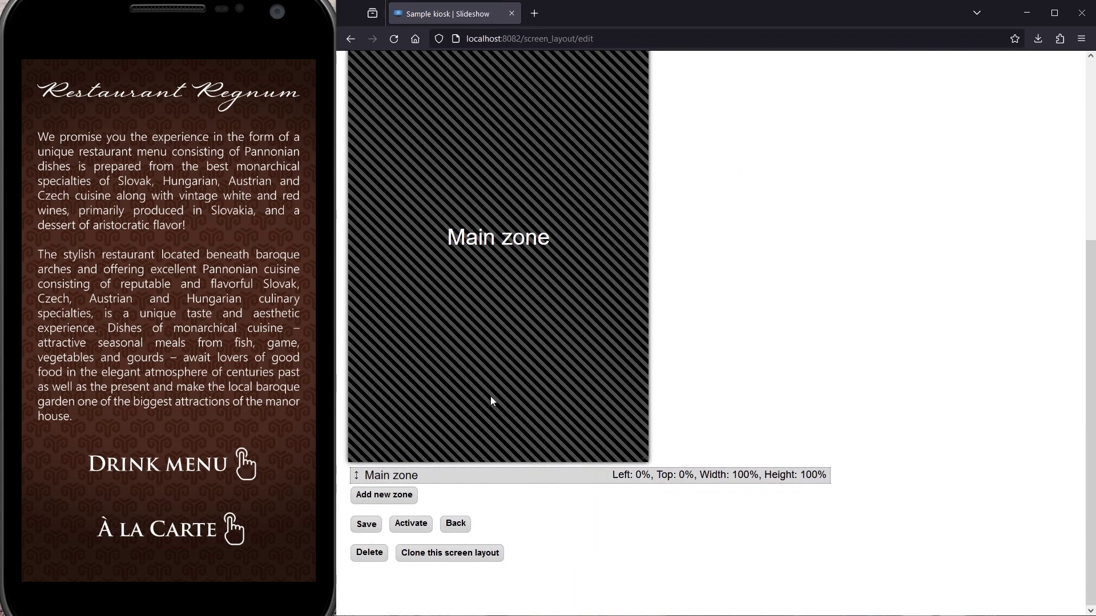
Add a second zone near the bottom, widen it, rename it Time, and save the layout
{"action": "left_click", "coordinate": [383, 494]}
{"action": "left_click_drag", "start_coordinate": [506, 244], "coordinate": [457, 402]}
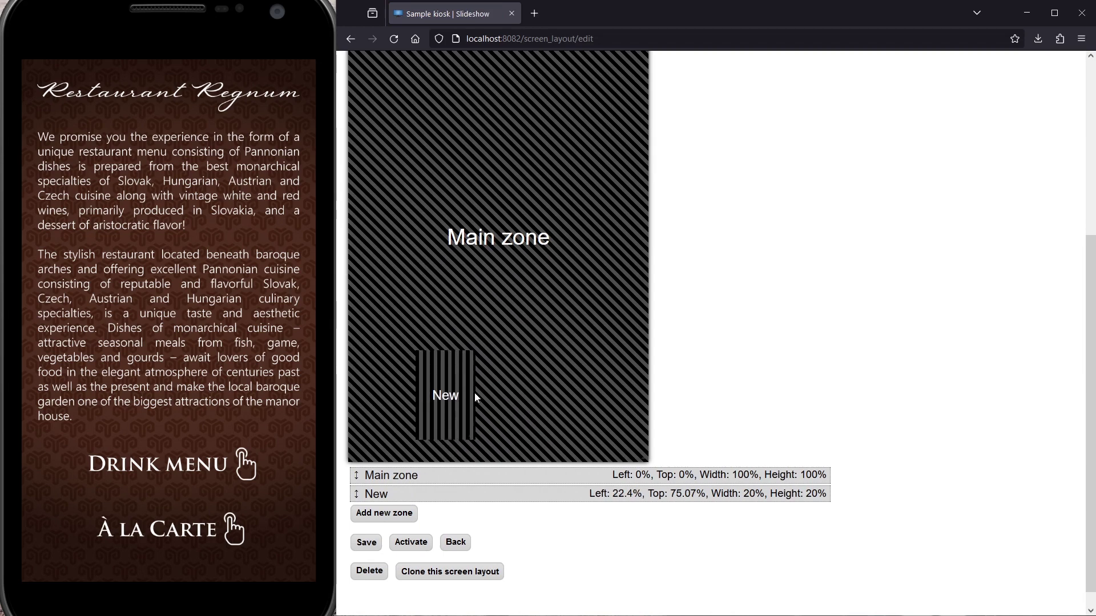
{"action": "left_click_drag", "start_coordinate": [475, 394], "coordinate": [574, 392]}
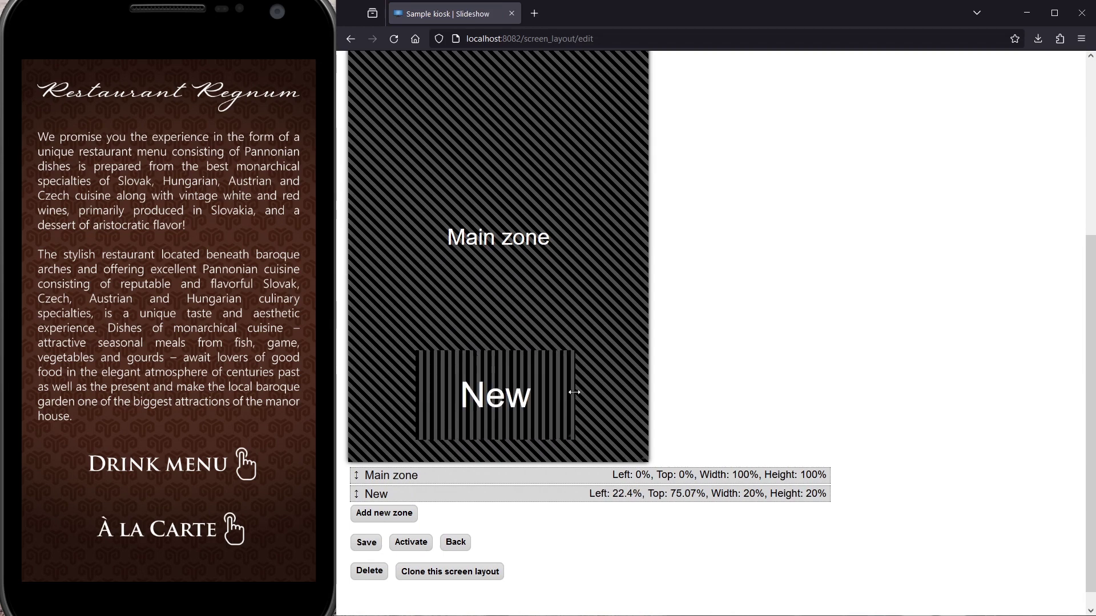
{"action": "double_click", "coordinate": [638, 495]}
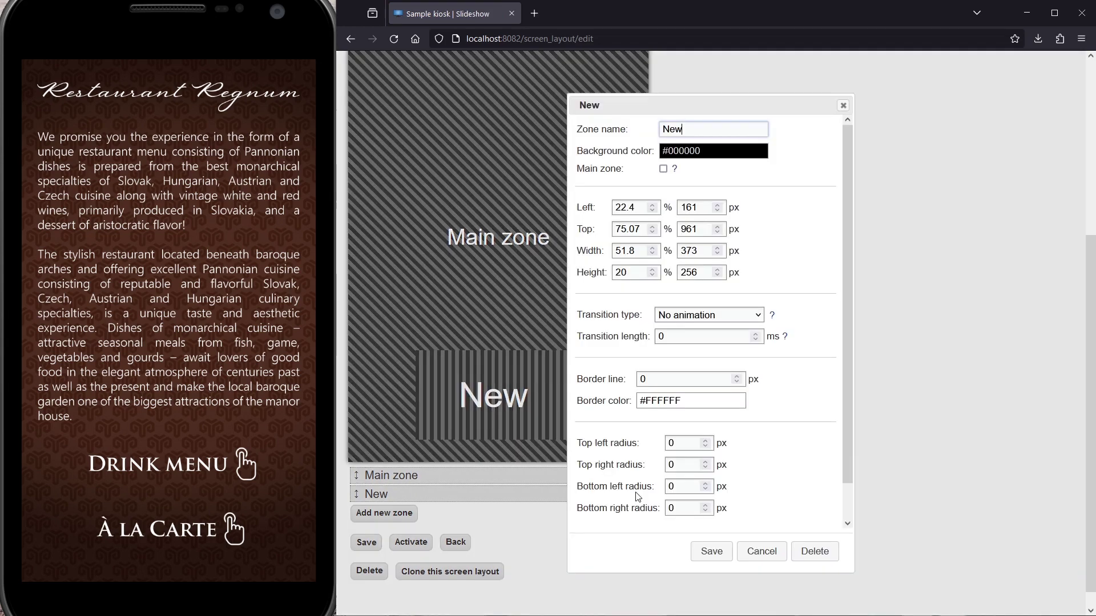
{"action": "double_click", "coordinate": [688, 125]}
{"action": "type", "text": "Time"}
{"action": "left_click", "coordinate": [708, 552]}
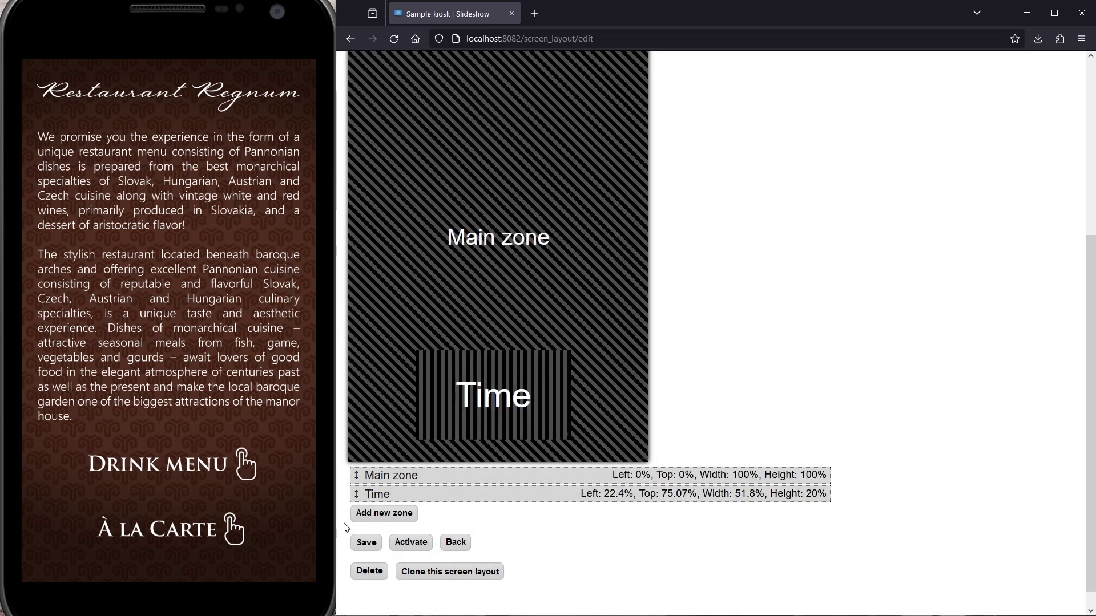
{"action": "left_click", "coordinate": [365, 541]}
{"action": "scroll", "coordinate": [594, 398], "scroll_direction": "down", "scroll_amount": 5}
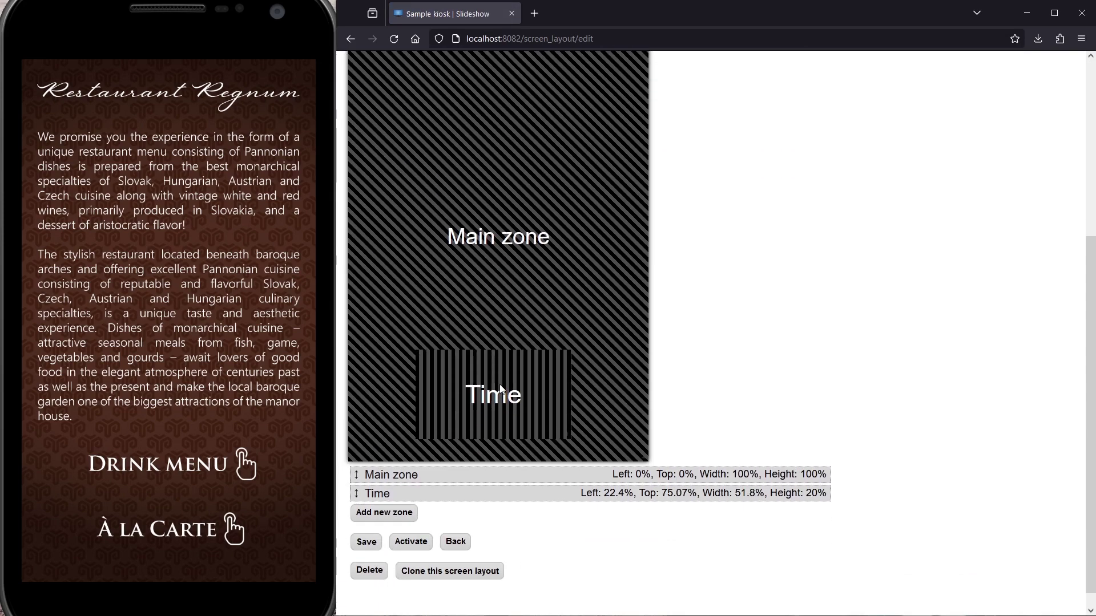
{"action": "double_click", "coordinate": [516, 389]}
Schedule the Time playlist all week in the Time zone
{"action": "left_click", "coordinate": [640, 549]}
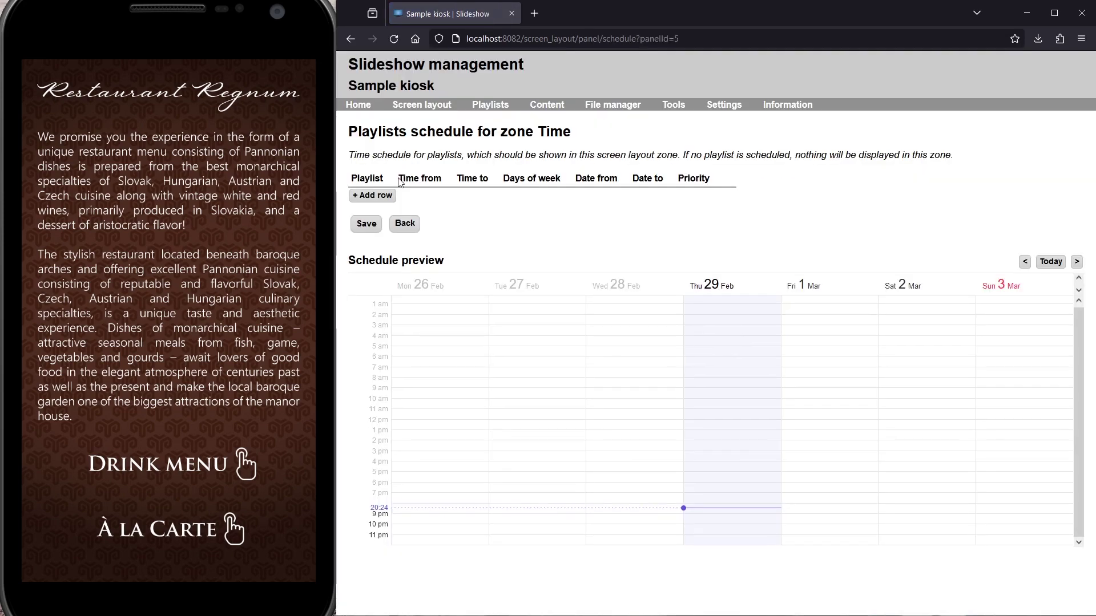
{"action": "left_click", "coordinate": [386, 202]}
{"action": "left_click", "coordinate": [390, 198]}
{"action": "left_click", "coordinate": [392, 259]}
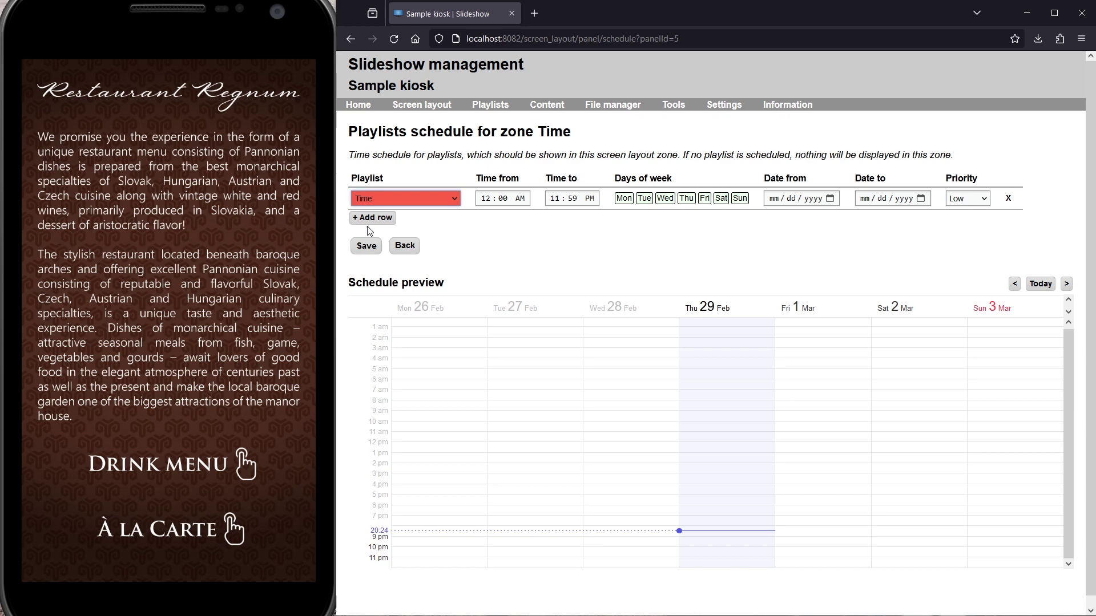
{"action": "left_click", "coordinate": [370, 253]}
{"action": "left_click", "coordinate": [405, 283]}
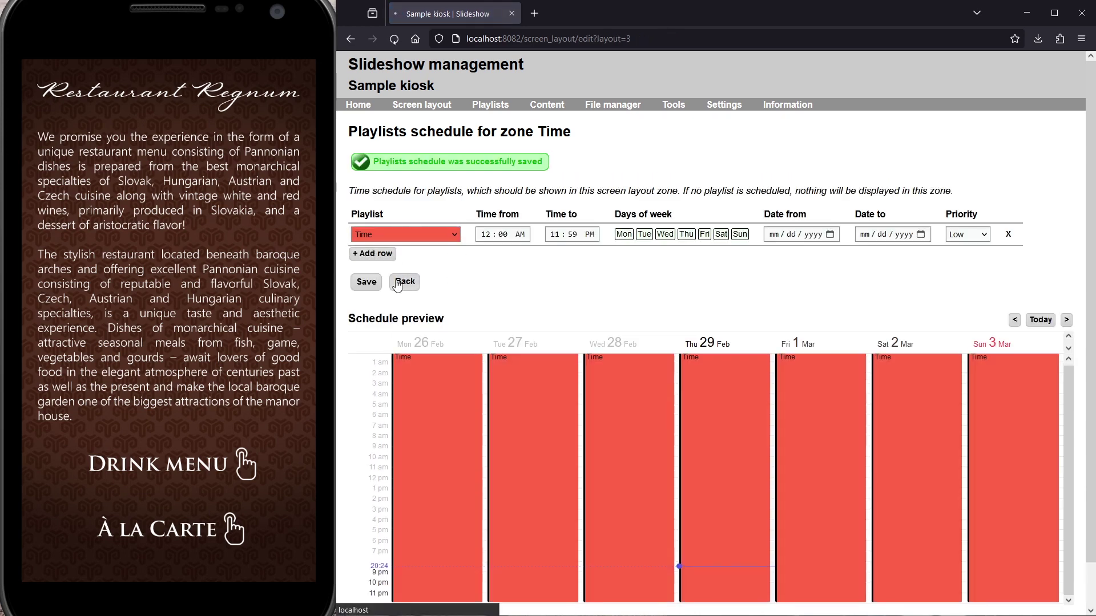
Schedule the Screensaver playlist all week in the main zone
{"action": "double_click", "coordinate": [567, 370]}
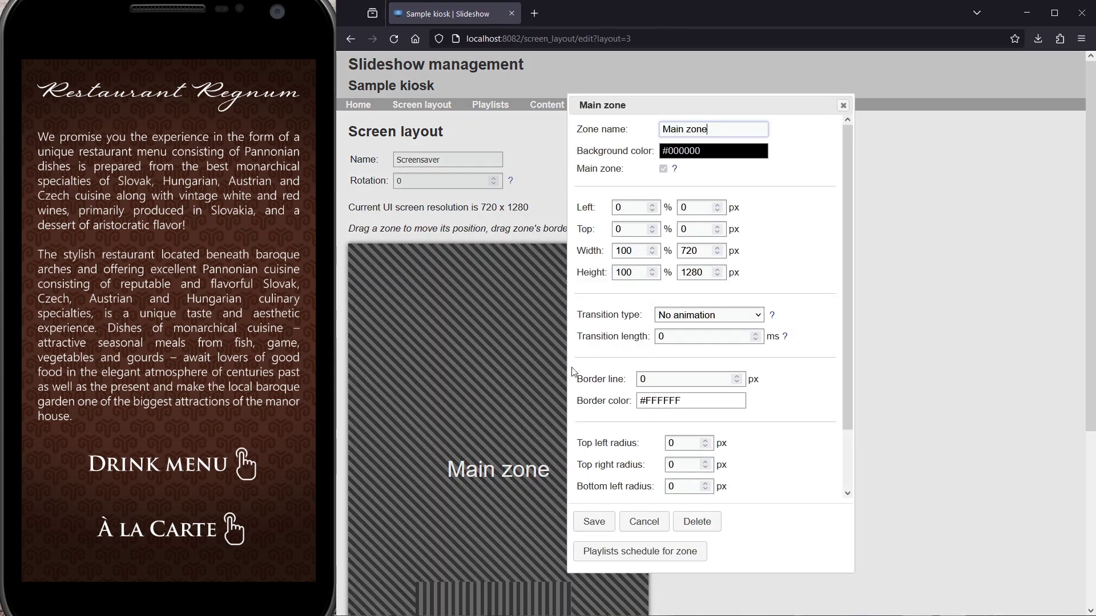
{"action": "left_click", "coordinate": [635, 554]}
{"action": "left_click", "coordinate": [374, 211]}
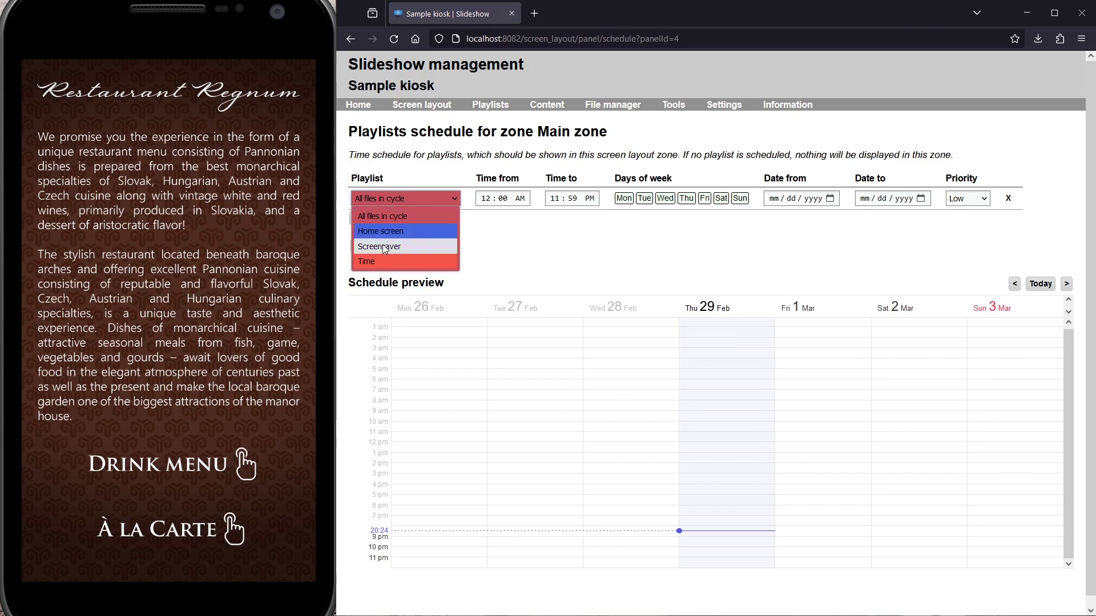
{"action": "left_click", "coordinate": [384, 247]}
{"action": "left_click", "coordinate": [375, 247]}
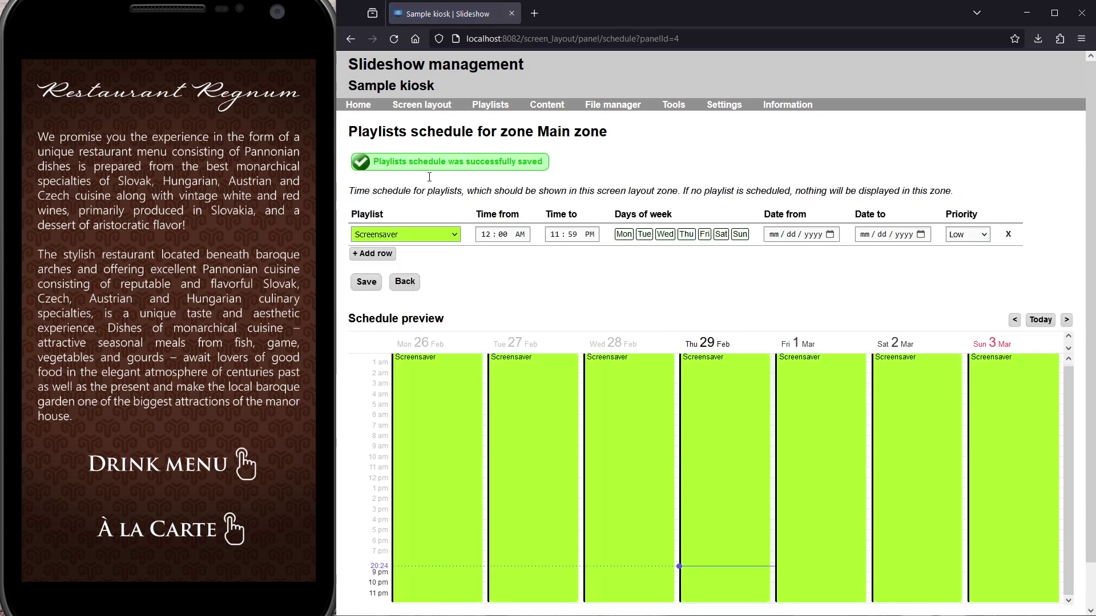
{"action": "left_click", "coordinate": [434, 104]}
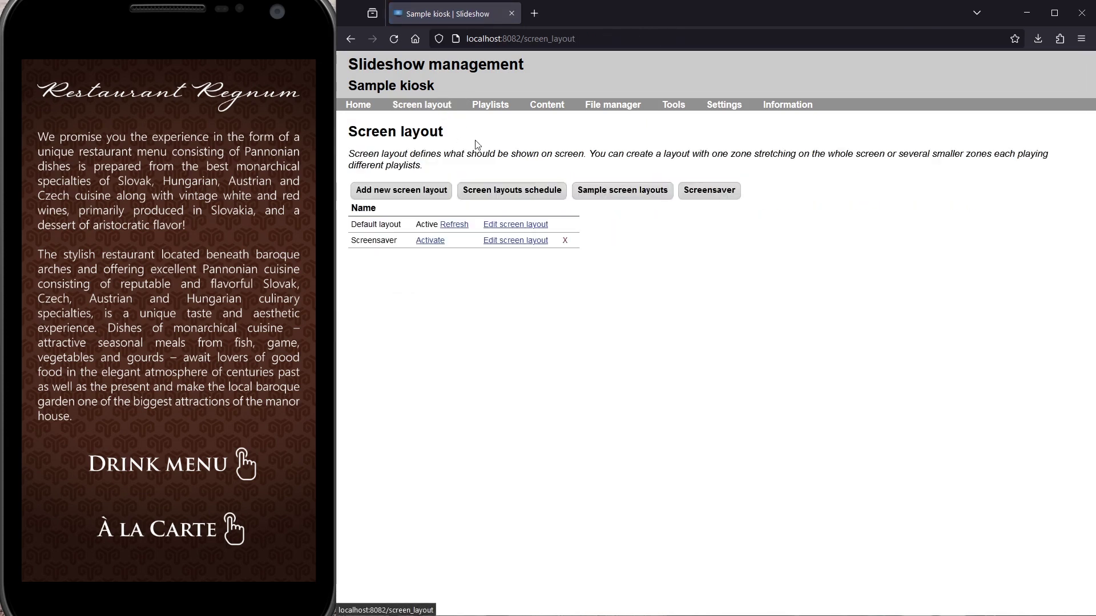
Set the screensaver to start after 1 idle minute using the Screensaver layout, and save
{"action": "left_click", "coordinate": [710, 190]}
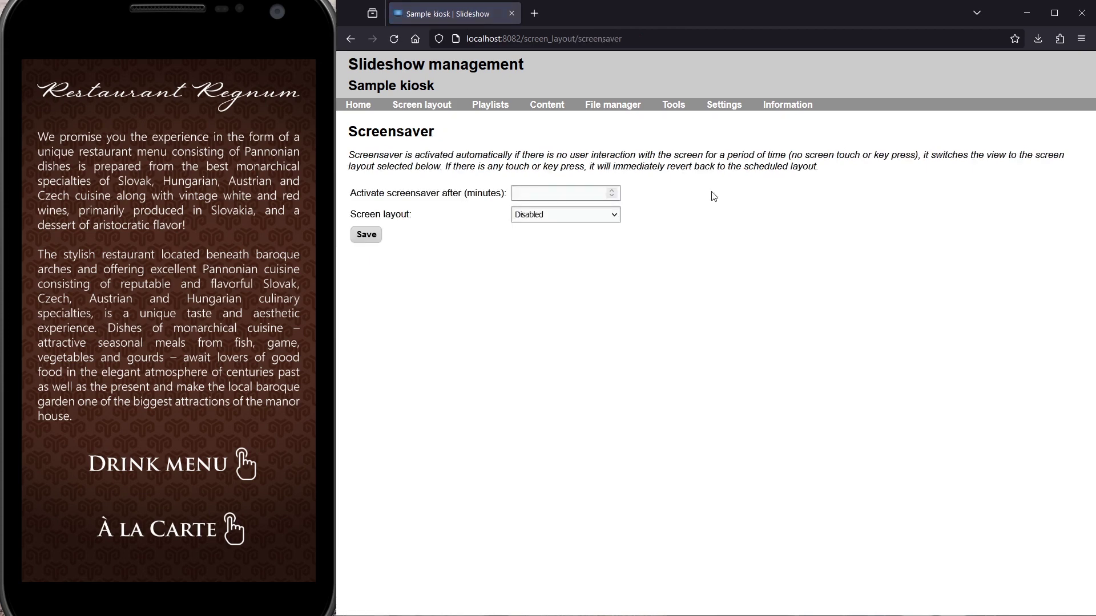
{"action": "left_click", "coordinate": [584, 192]}
{"action": "left_click", "coordinate": [584, 216]}
{"action": "left_click", "coordinate": [566, 259]}
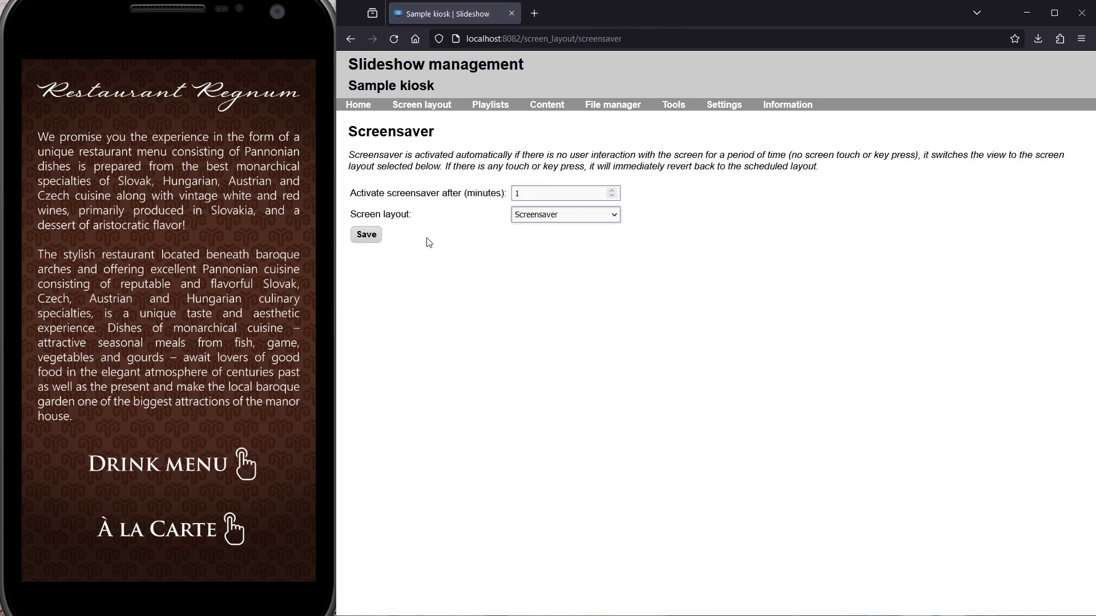
{"action": "left_click", "coordinate": [365, 235]}
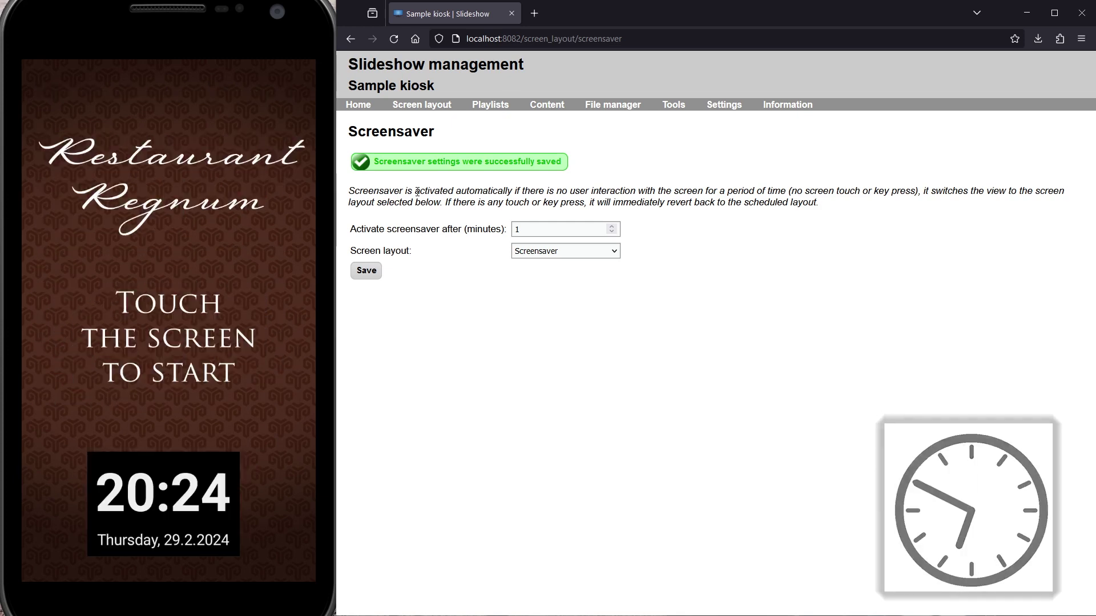
Open the Time zone's properties in the Screensaver layout
{"action": "left_click", "coordinate": [444, 107]}
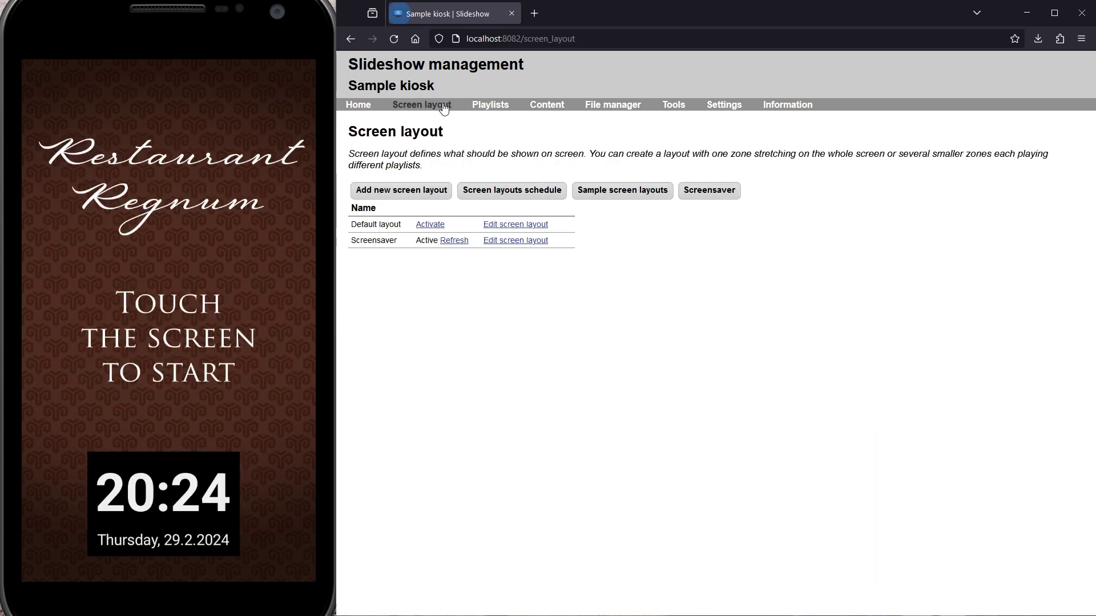
{"action": "left_click", "coordinate": [511, 243]}
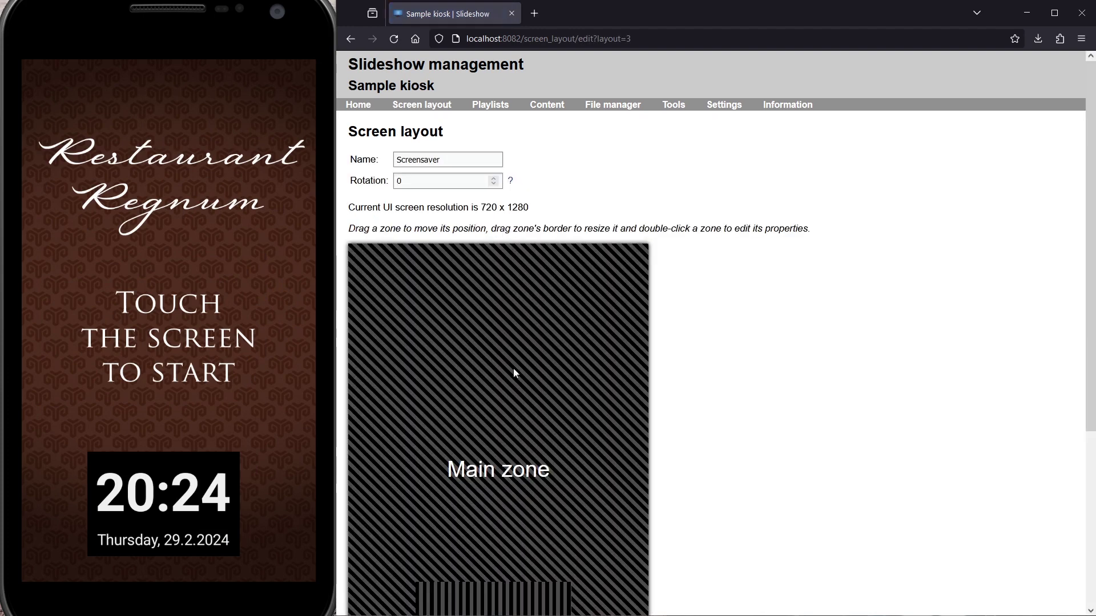
{"action": "double_click", "coordinate": [511, 597]}
Set the Time zone background to #FFFFFF33, then save the zone and the Screensaver layout
{"action": "left_click", "coordinate": [713, 151]}
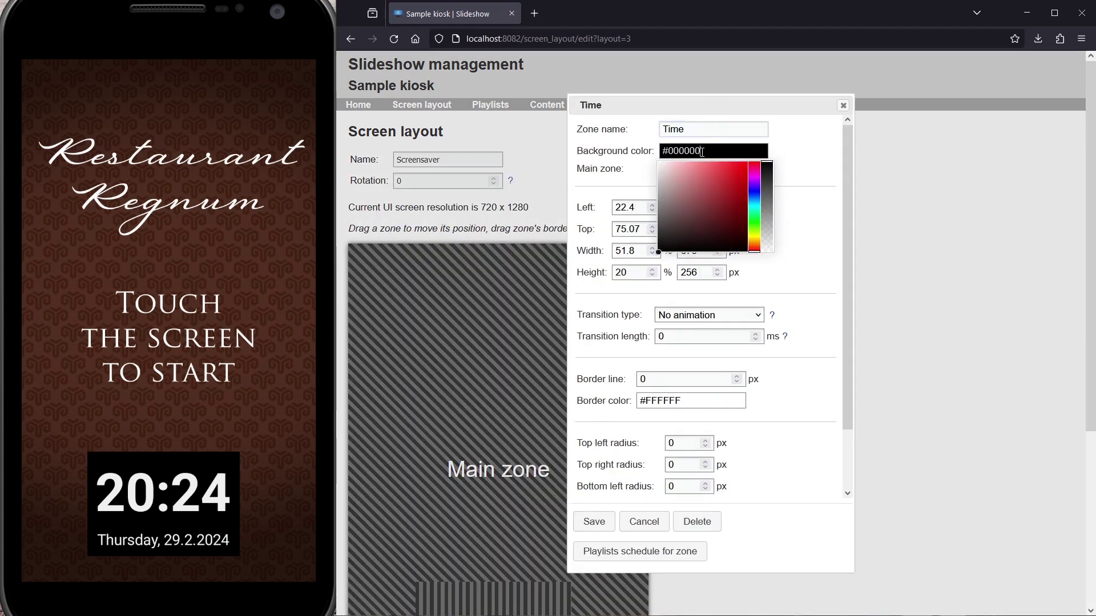
{"action": "type", "text": "#FFFFFF"}
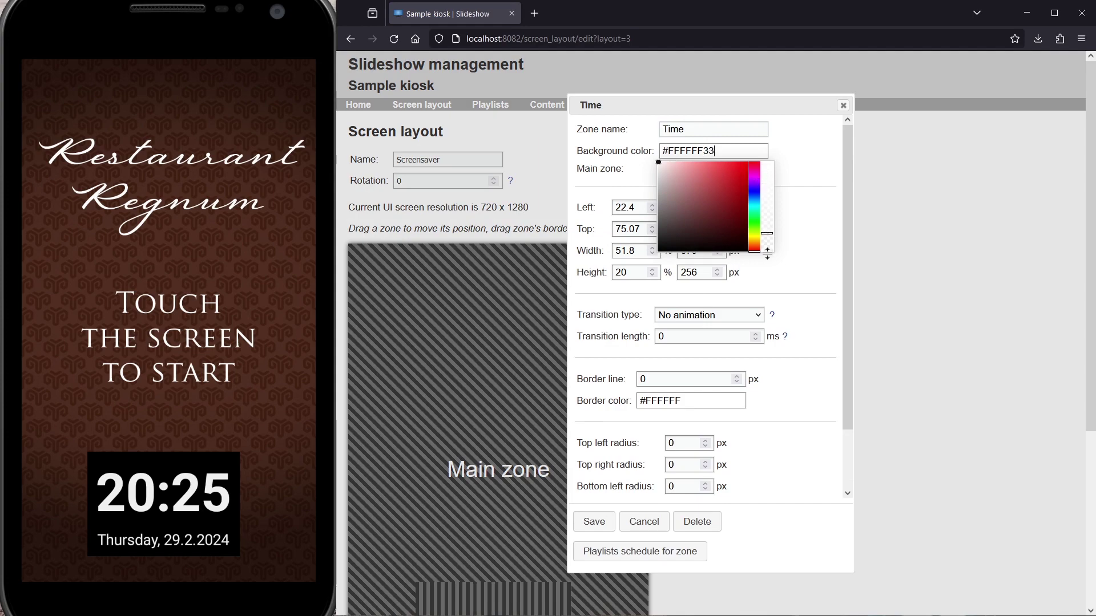
{"action": "left_click", "coordinate": [812, 314]}
{"action": "scroll", "coordinate": [812, 313], "scroll_direction": "down", "scroll_amount": 2}
{"action": "left_click", "coordinate": [595, 522]}
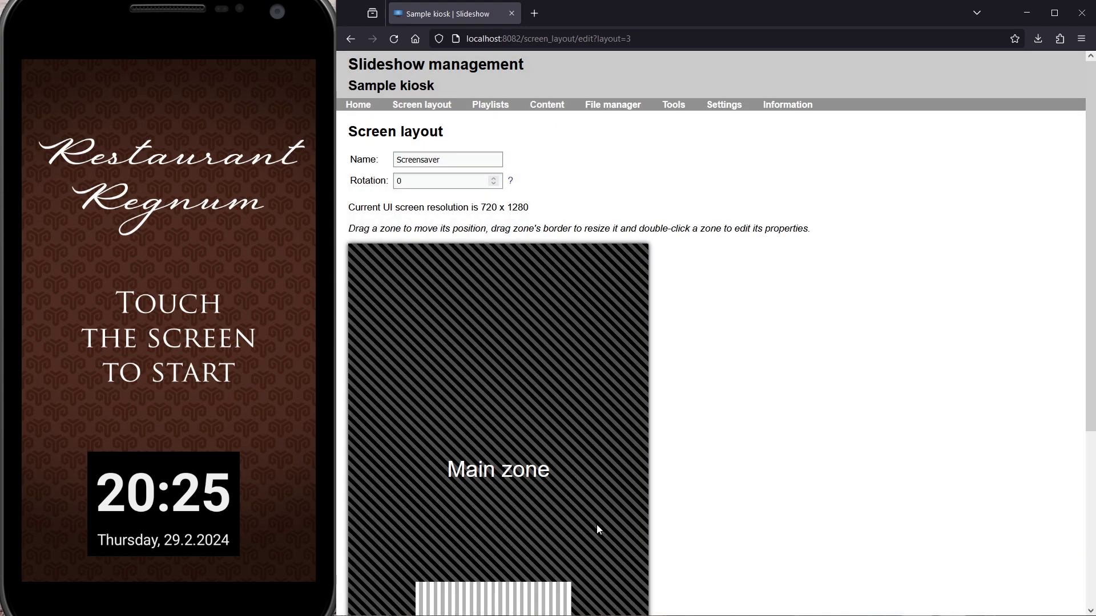
{"action": "scroll", "coordinate": [597, 528], "scroll_direction": "down", "scroll_amount": 5}
{"action": "left_click", "coordinate": [368, 522]}
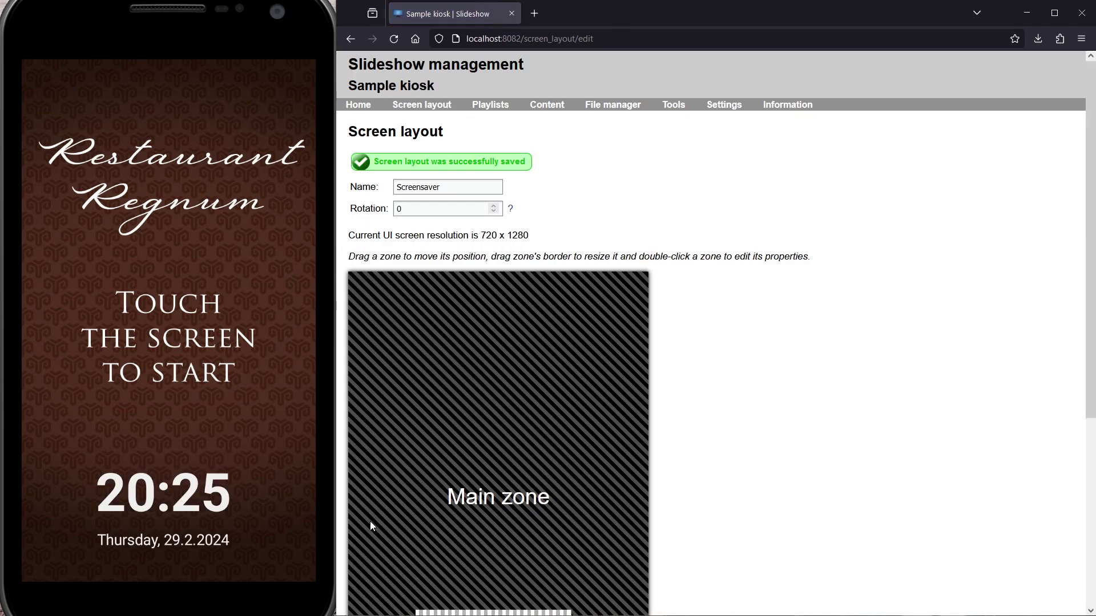
Twice wake the kiosk from its clock screensaver, open the Drink menu, and return to the restaurant page
{"action": "left_click", "coordinate": [255, 409]}
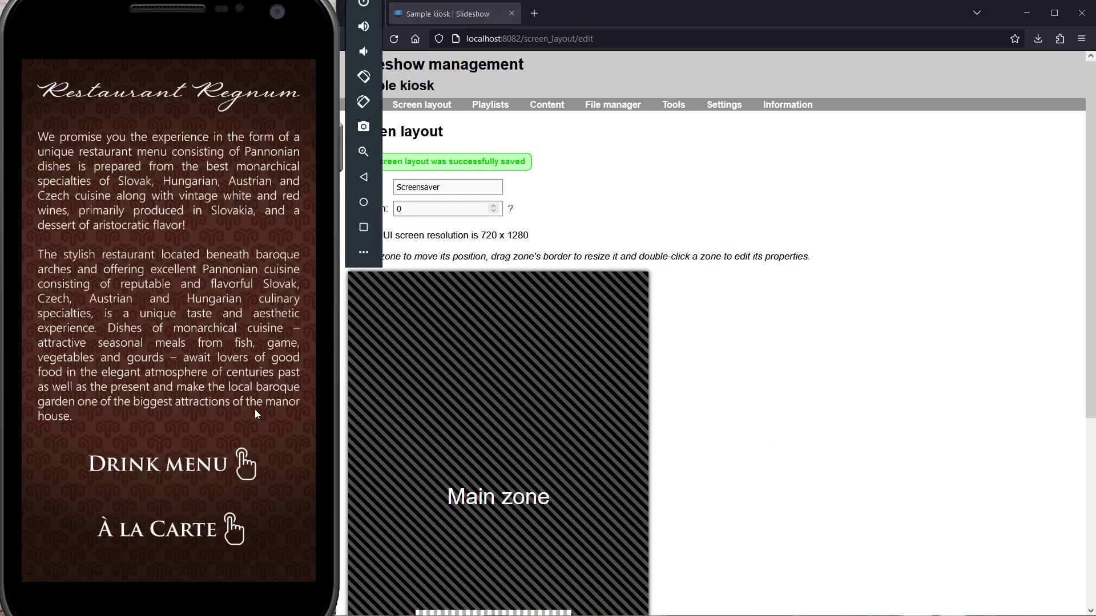
{"action": "left_click", "coordinate": [202, 467]}
{"action": "left_click", "coordinate": [173, 530]}
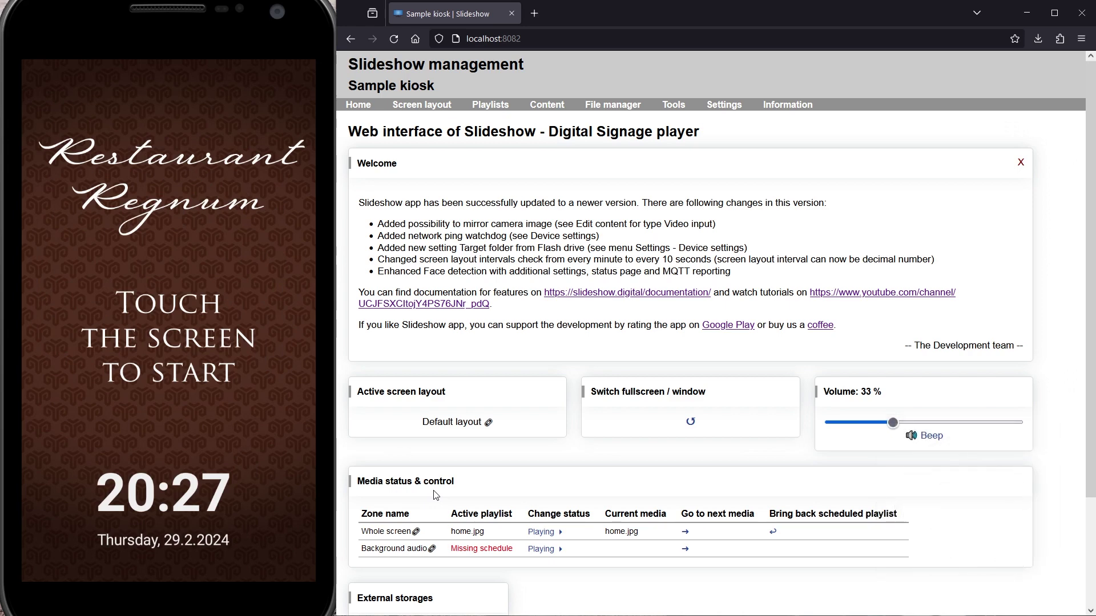
{"action": "left_click", "coordinate": [196, 492]}
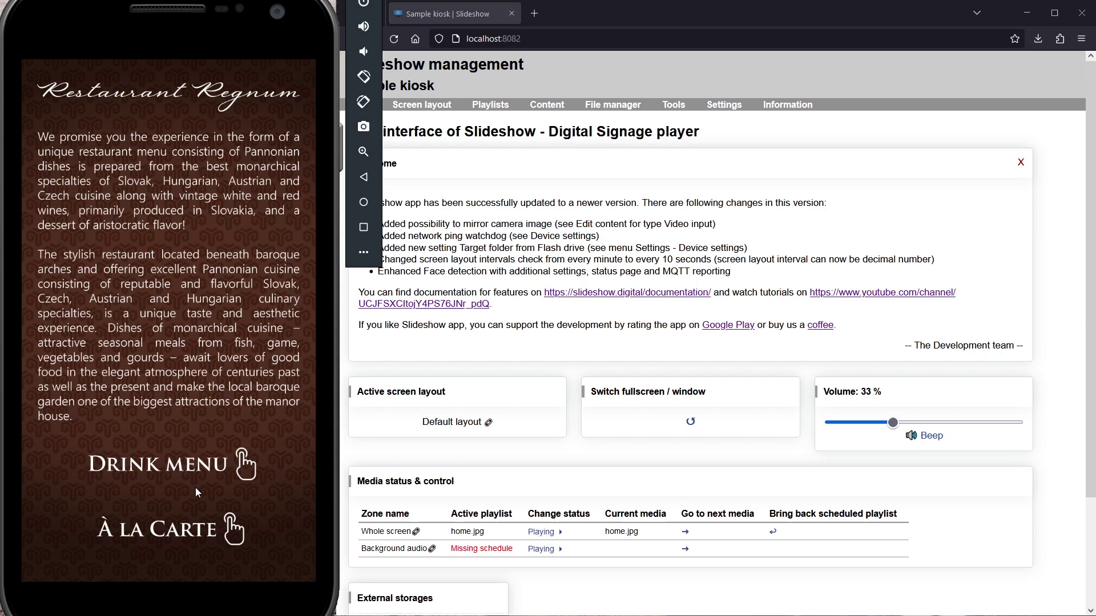
{"action": "left_click", "coordinate": [209, 466]}
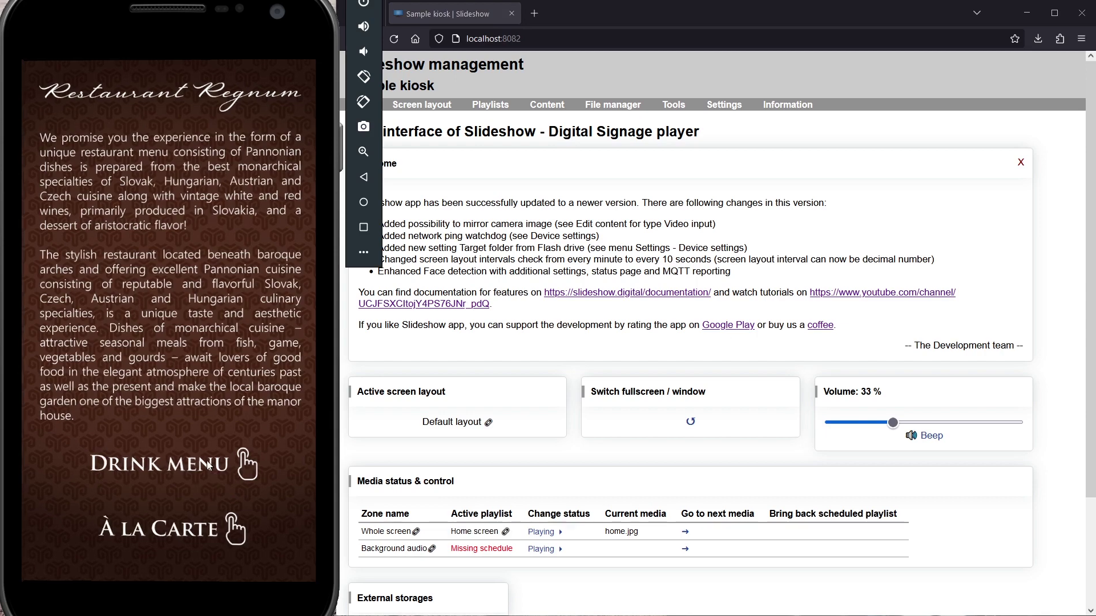
{"action": "left_click", "coordinate": [172, 533]}
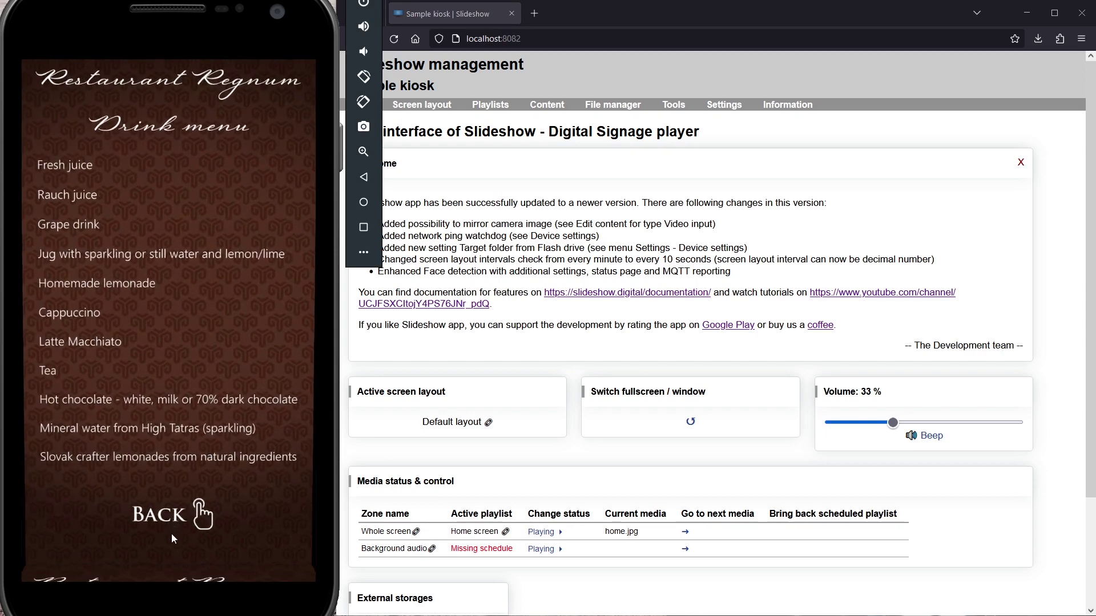